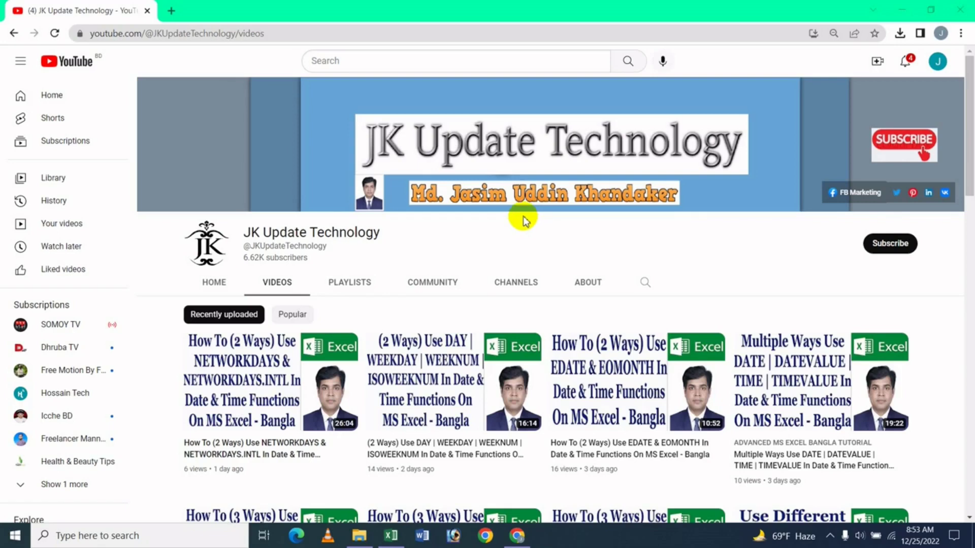
Switch from YouTube in Chrome to the 'workday workday intl excel' workbook
{"action": "left_click", "coordinate": [391, 536]}
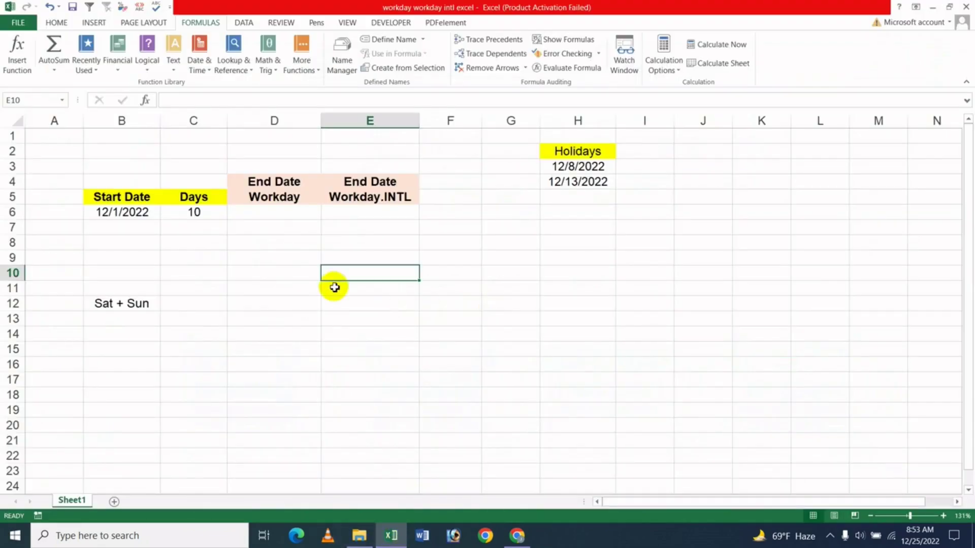
{"action": "left_click", "coordinate": [327, 317]}
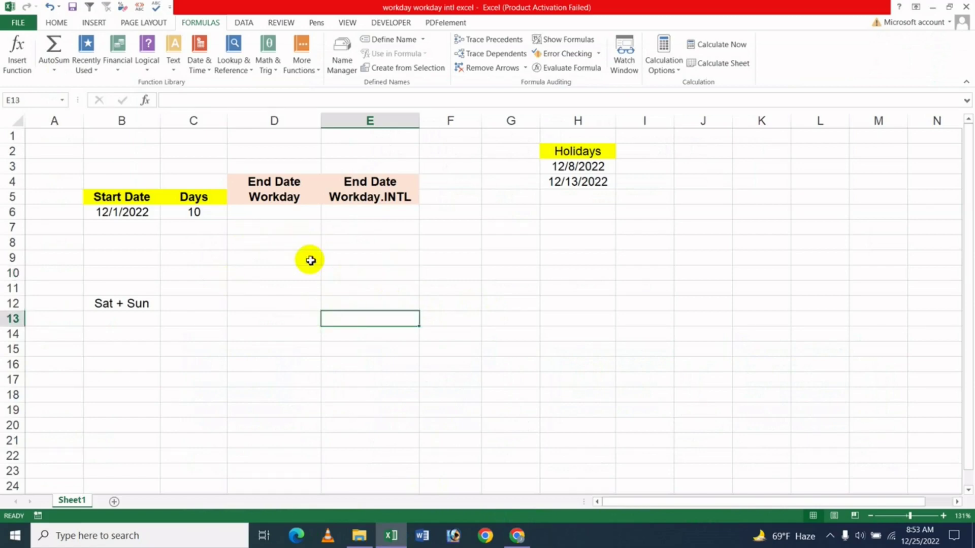
{"action": "left_click", "coordinate": [203, 24]}
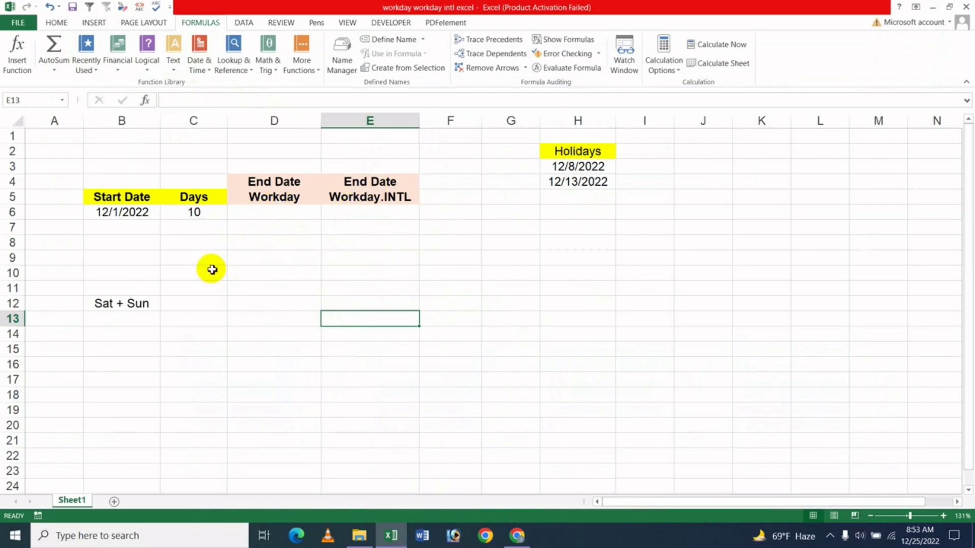
{"action": "left_click", "coordinate": [287, 271]}
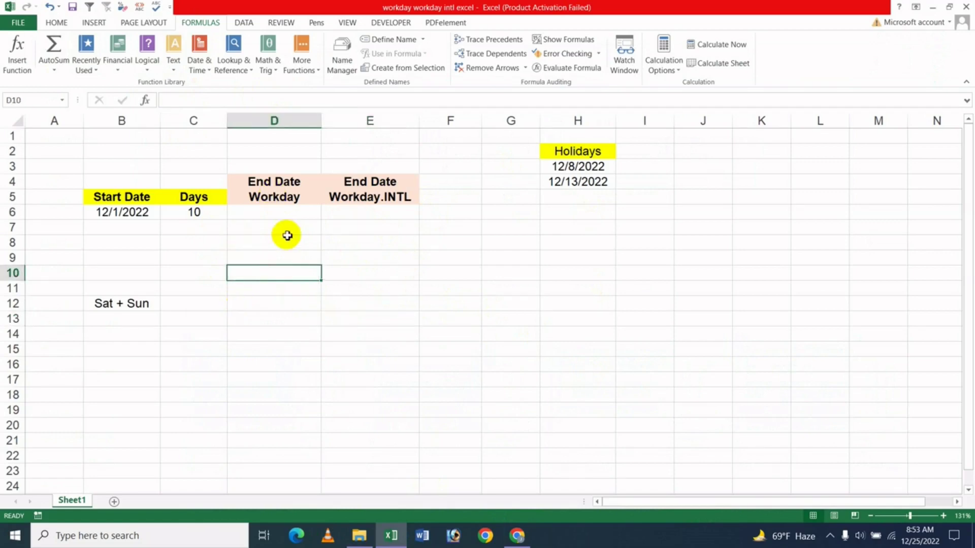
{"action": "left_click", "coordinate": [283, 212]}
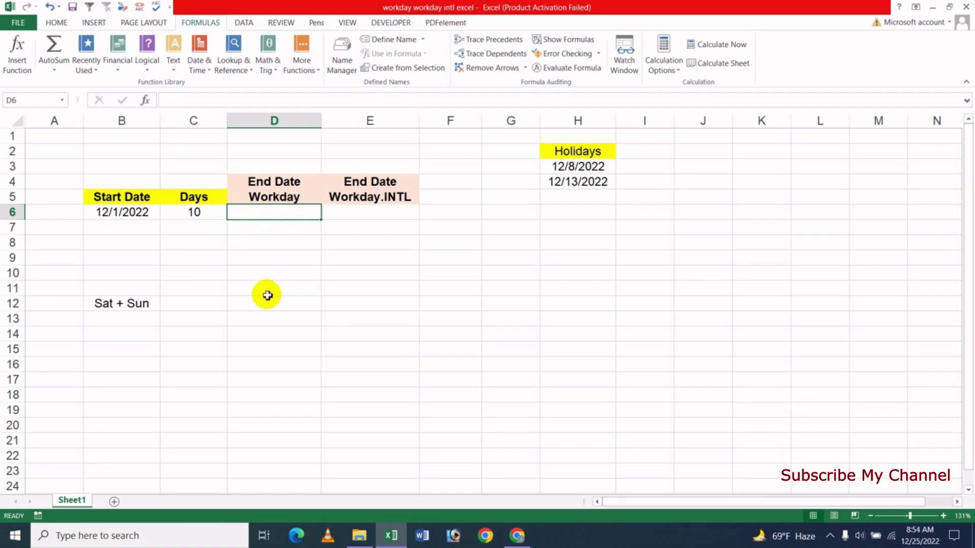
{"action": "left_click", "coordinate": [127, 212]}
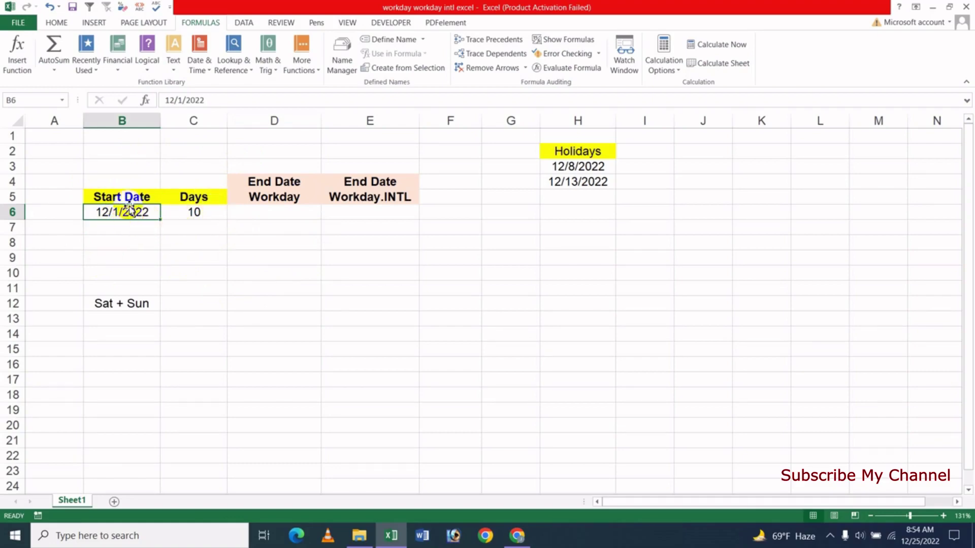
{"action": "left_click", "coordinate": [198, 211]}
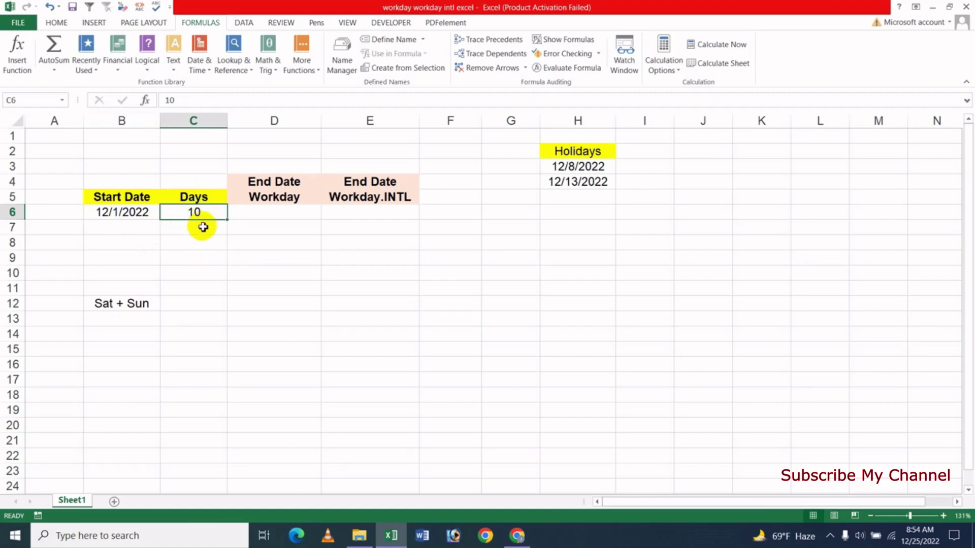
{"action": "left_click", "coordinate": [287, 218]}
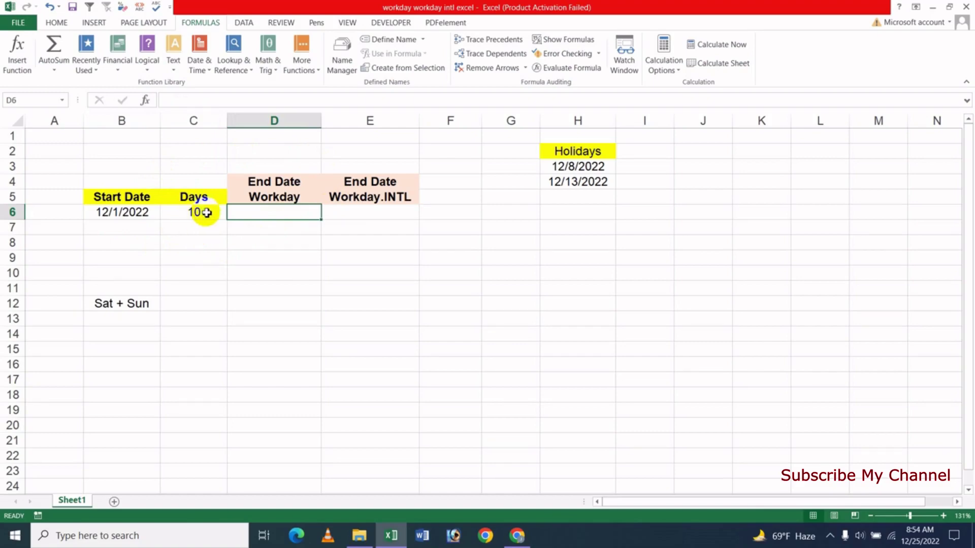
{"action": "left_click", "coordinate": [140, 216]}
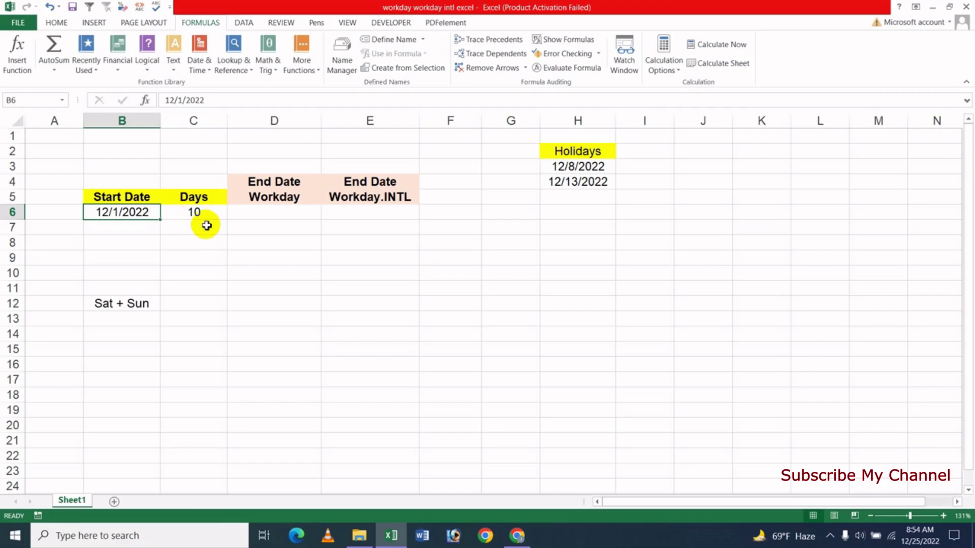
{"action": "left_click", "coordinate": [299, 220]}
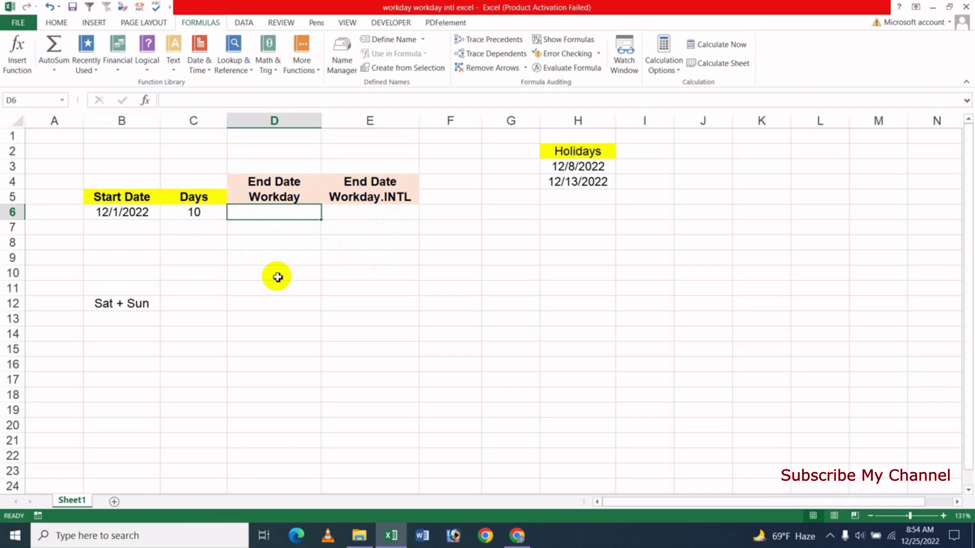
Enter =WORKDAY(B6,C6) in D6 to get the end date after 10 working days
{"action": "type", "text": "="}
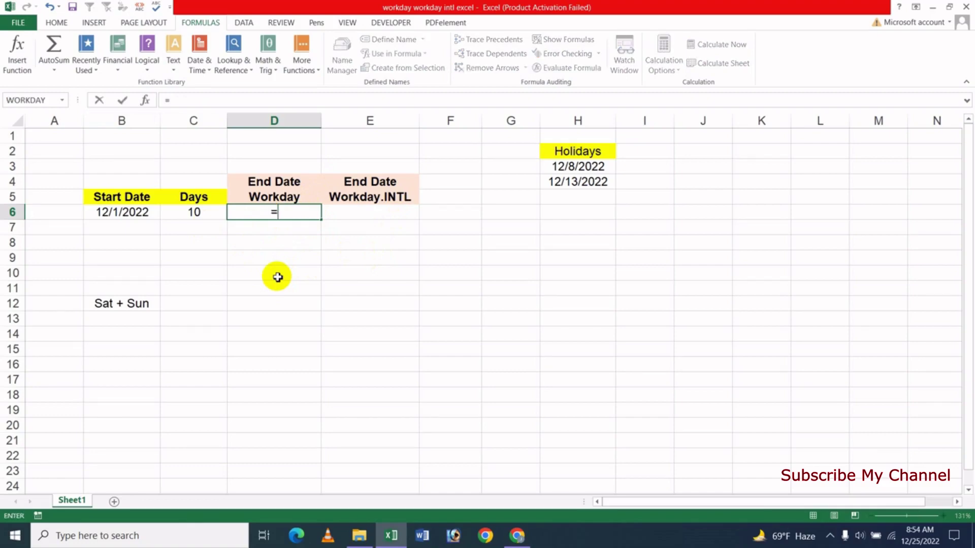
{"action": "type", "text": "wor"}
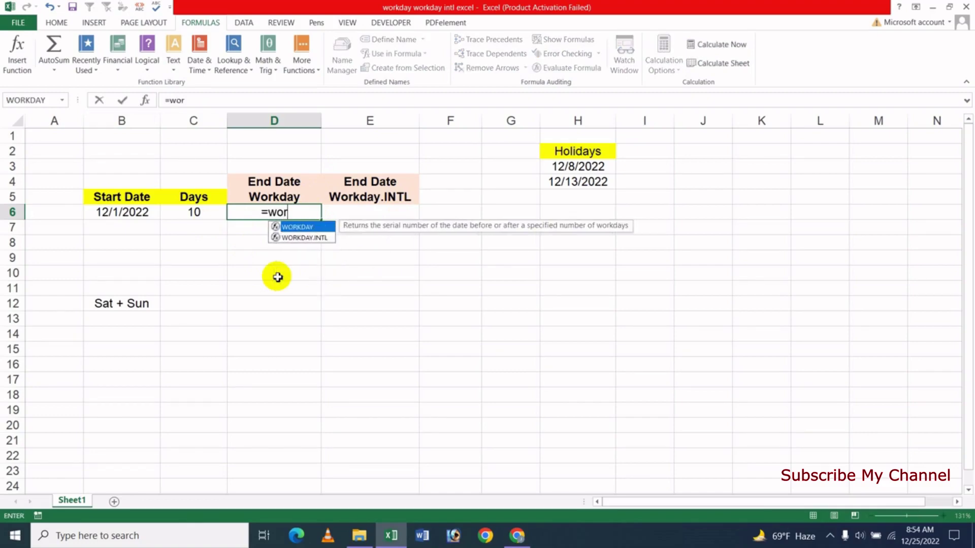
{"action": "type", "text": "k"}
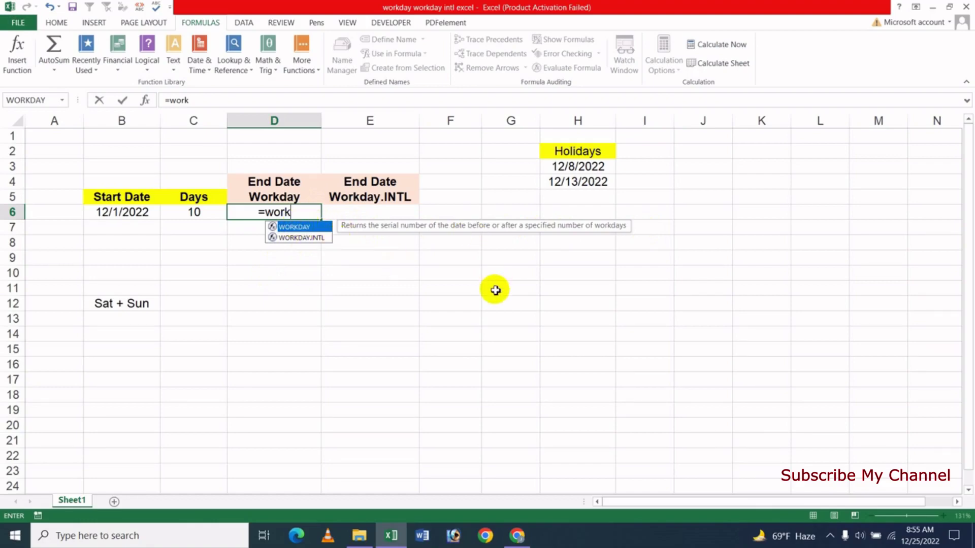
{"action": "key", "text": "Tab"}
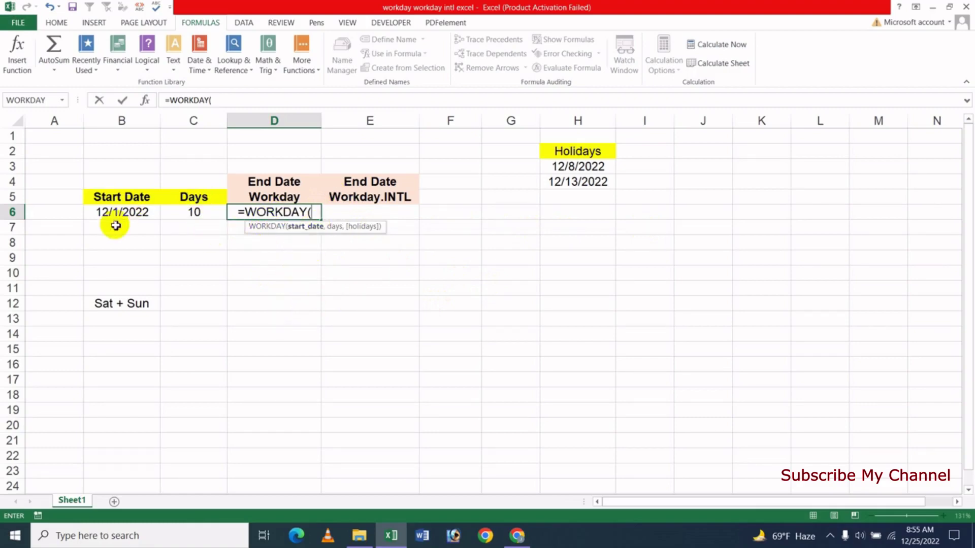
{"action": "left_click", "coordinate": [128, 215]}
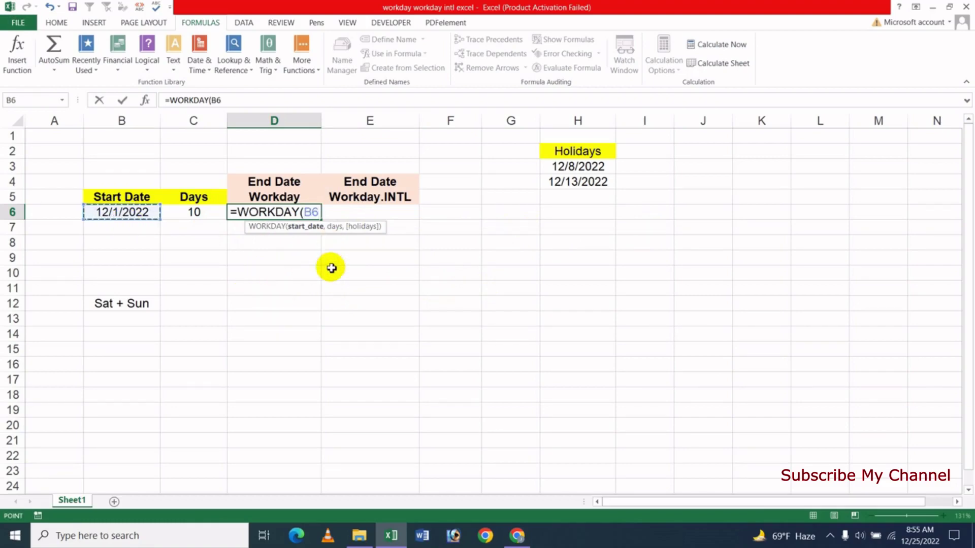
{"action": "type", "text": ","}
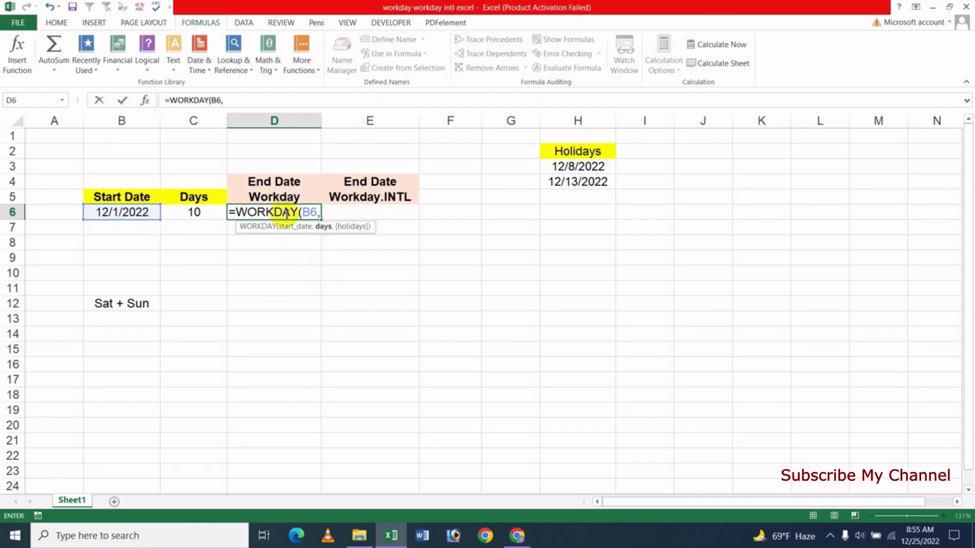
{"action": "left_click", "coordinate": [201, 215]}
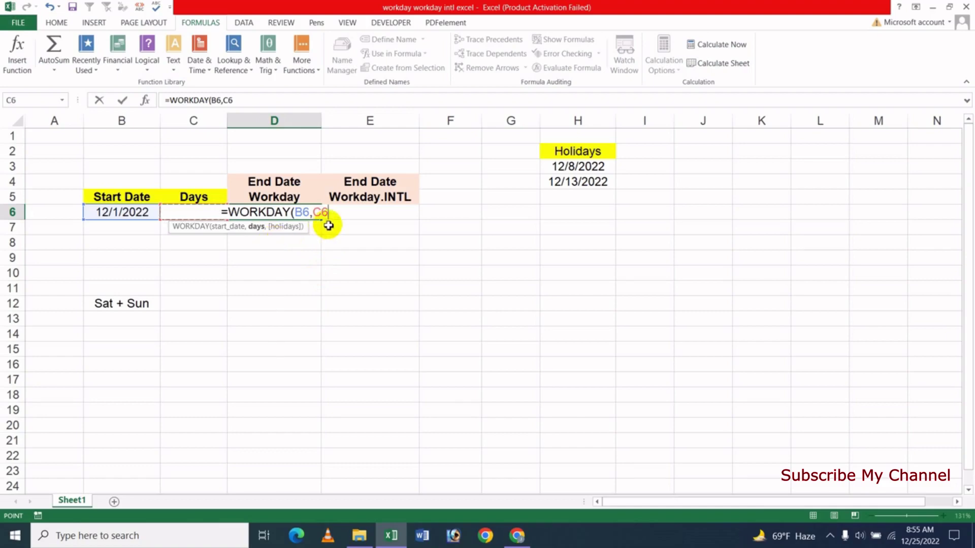
{"action": "type", "text": ")"}
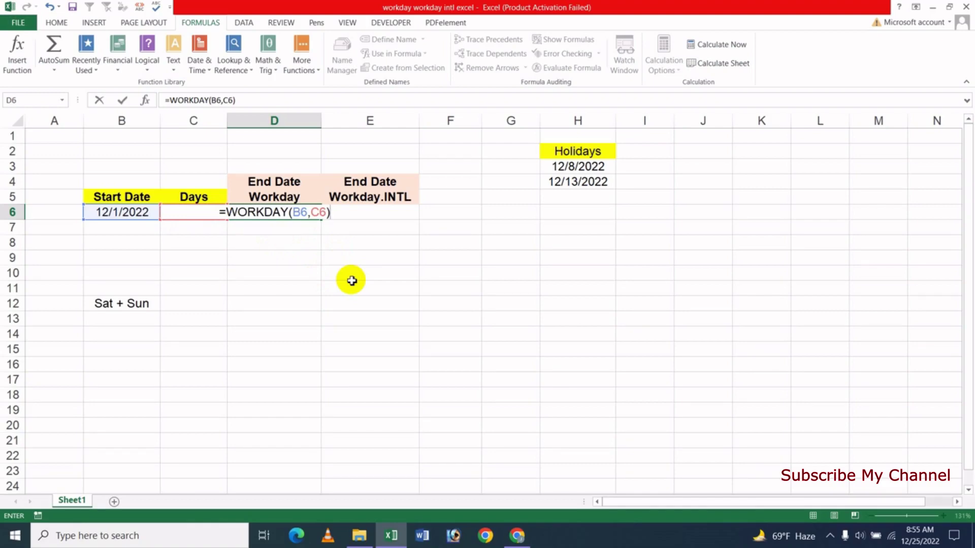
{"action": "key", "text": "Return"}
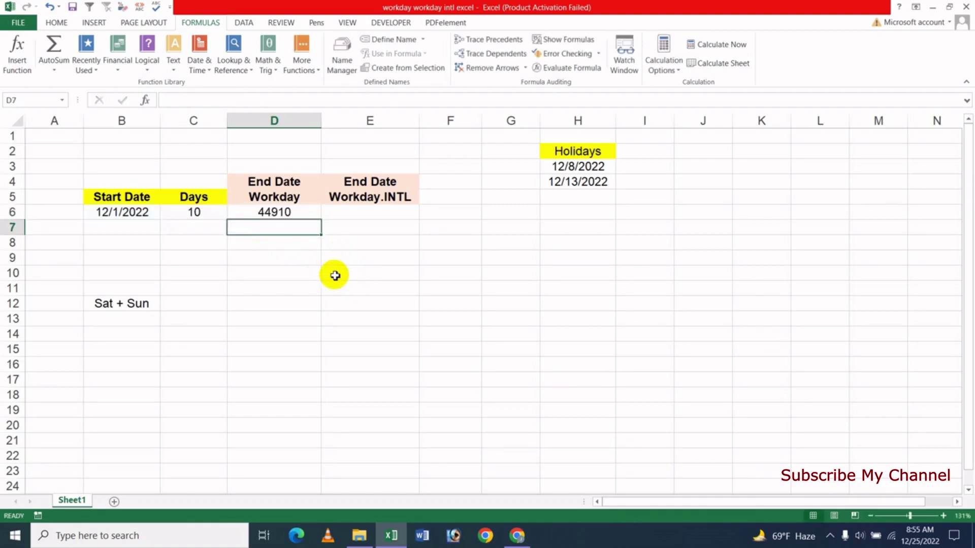
Apply Short Date format to D6 so 44910 displays as 12/15/2022
{"action": "left_click", "coordinate": [298, 212]}
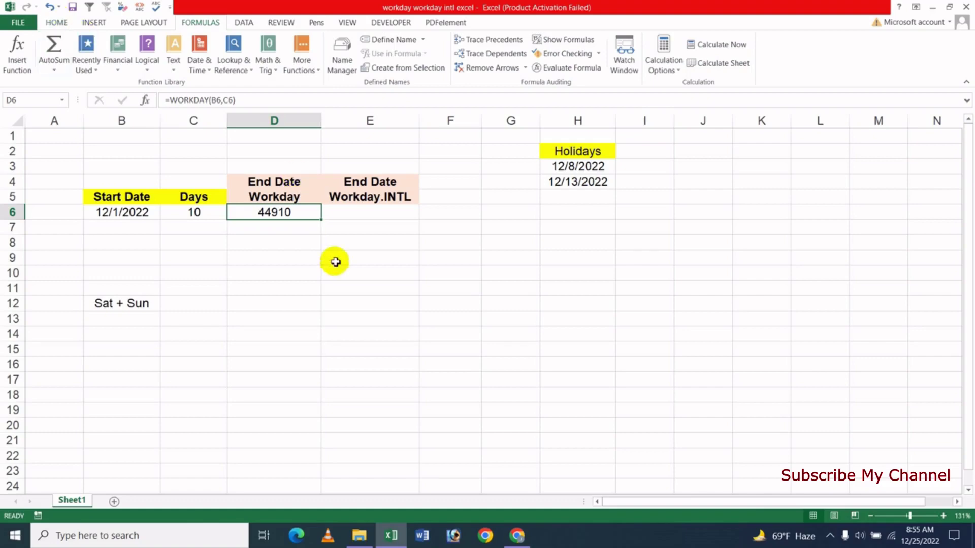
{"action": "left_click", "coordinate": [56, 22]}
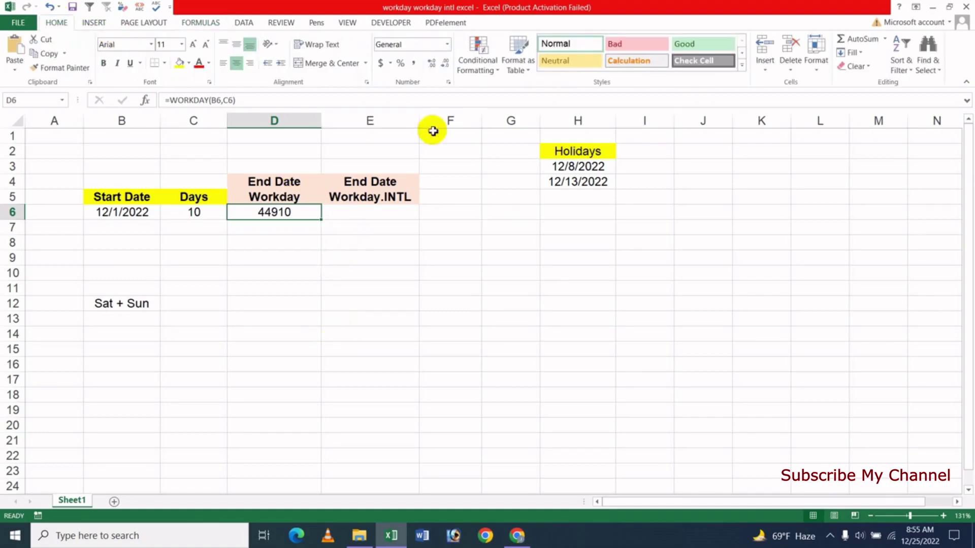
{"action": "left_click", "coordinate": [447, 45]}
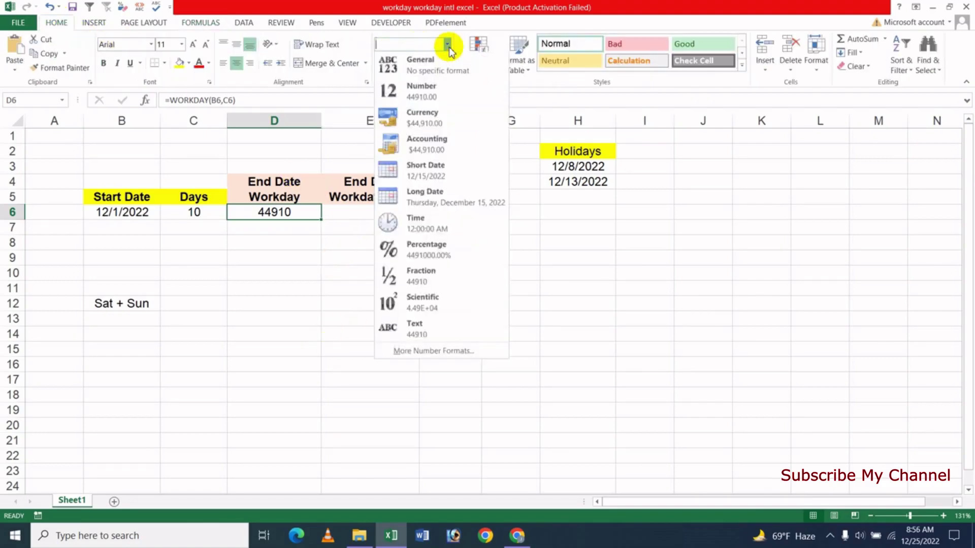
{"action": "left_click", "coordinate": [443, 175]}
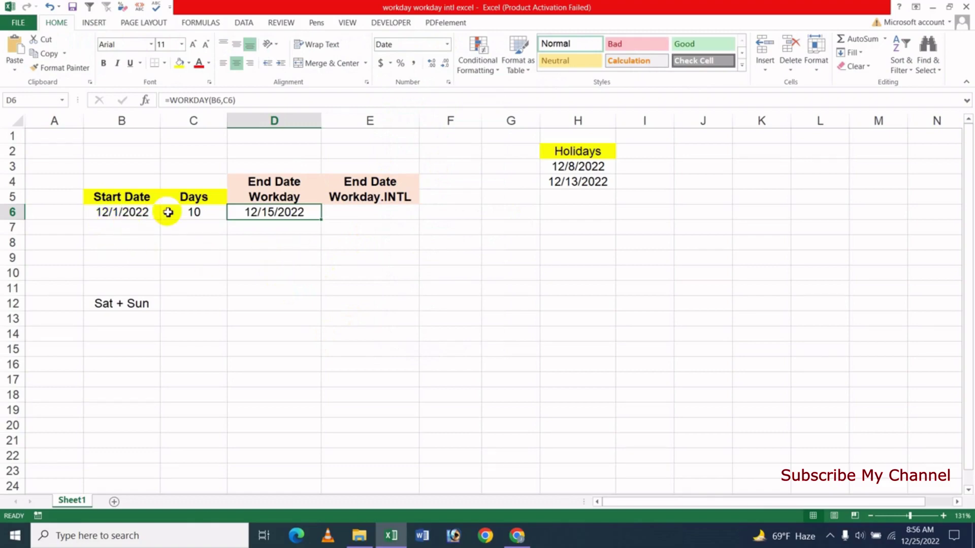
{"action": "left_click", "coordinate": [201, 212]}
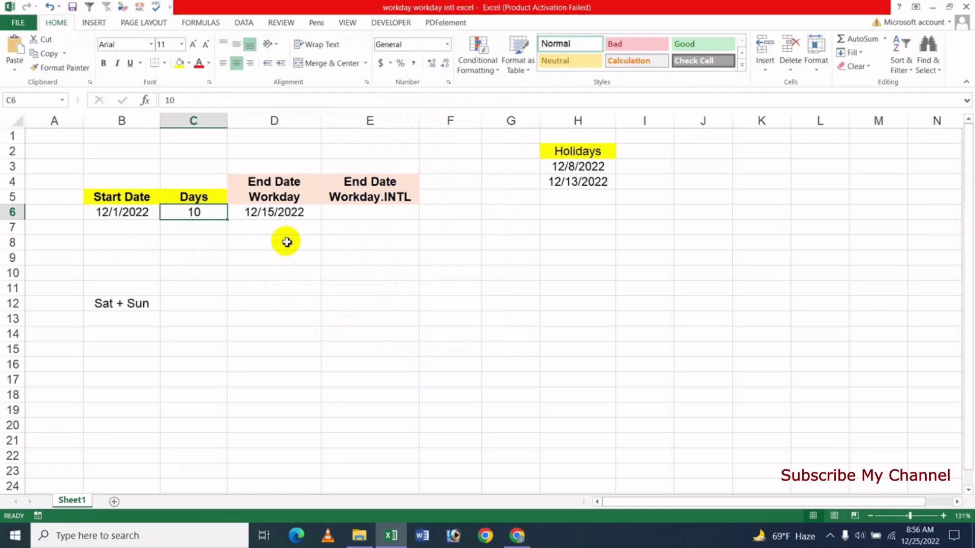
With D6 selected, open the Windows calendar flyout showing December 2022
{"action": "left_click", "coordinate": [272, 212]}
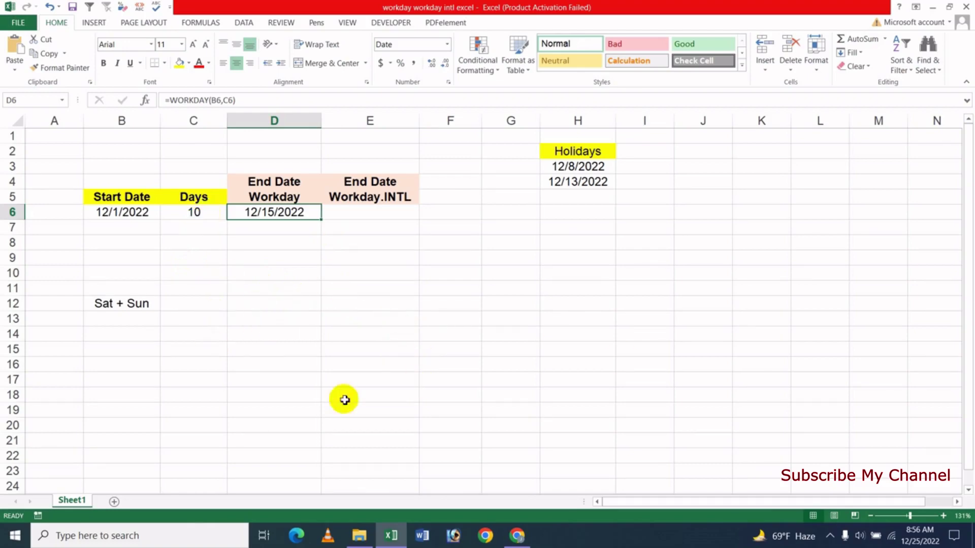
{"action": "left_click", "coordinate": [932, 537]}
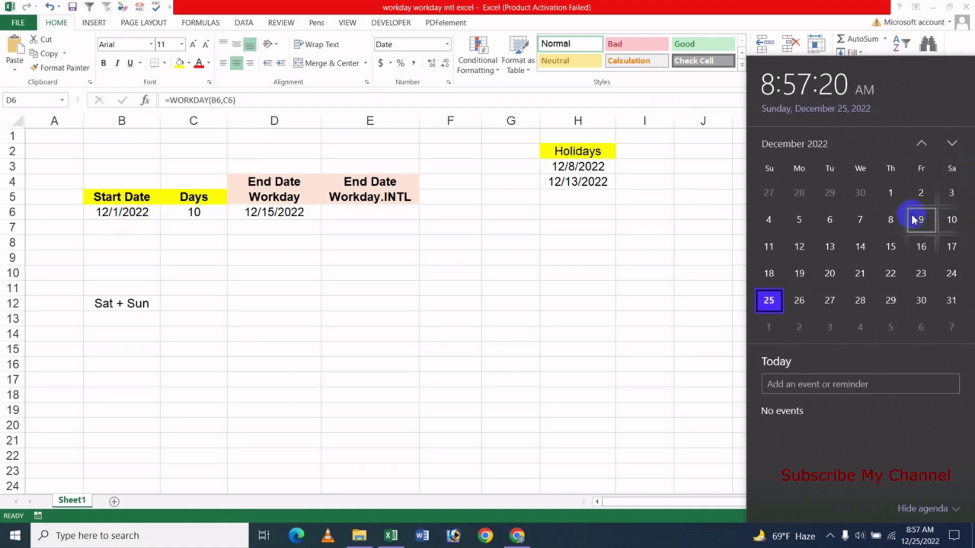
Mark December 1 on the calendar, then dismiss the flyout to return to the sheet
{"action": "left_click", "coordinate": [894, 196]}
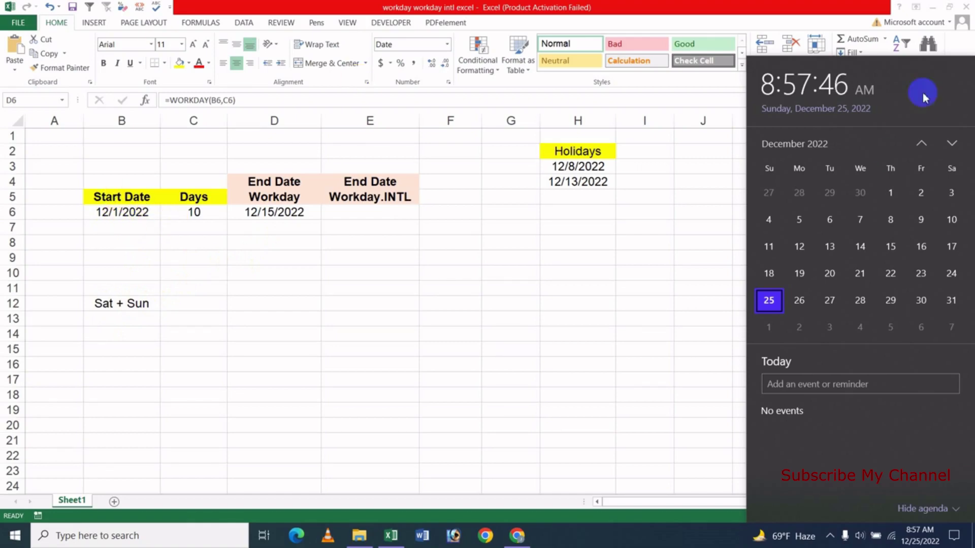
{"action": "left_click", "coordinate": [892, 194]}
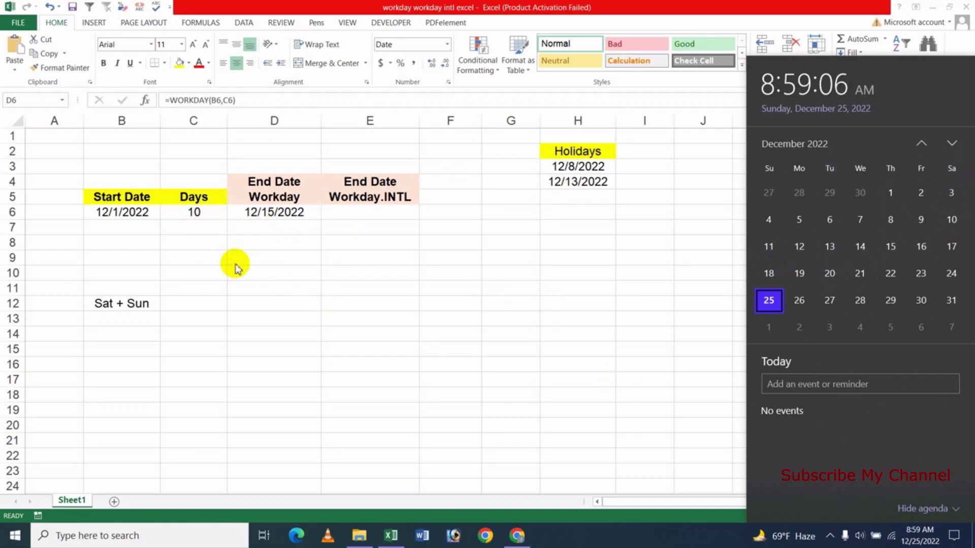
{"action": "left_click", "coordinate": [303, 262]}
In D7, build =WORKDAY(B6,C6,H3:H4 using the holiday dates in H3:H4
{"action": "left_click", "coordinate": [287, 229]}
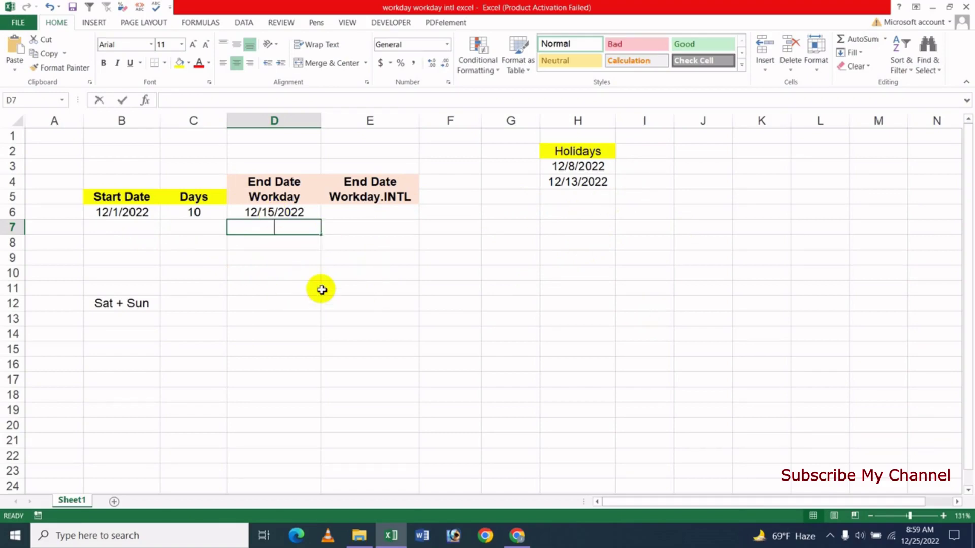
{"action": "type", "text": "=work"}
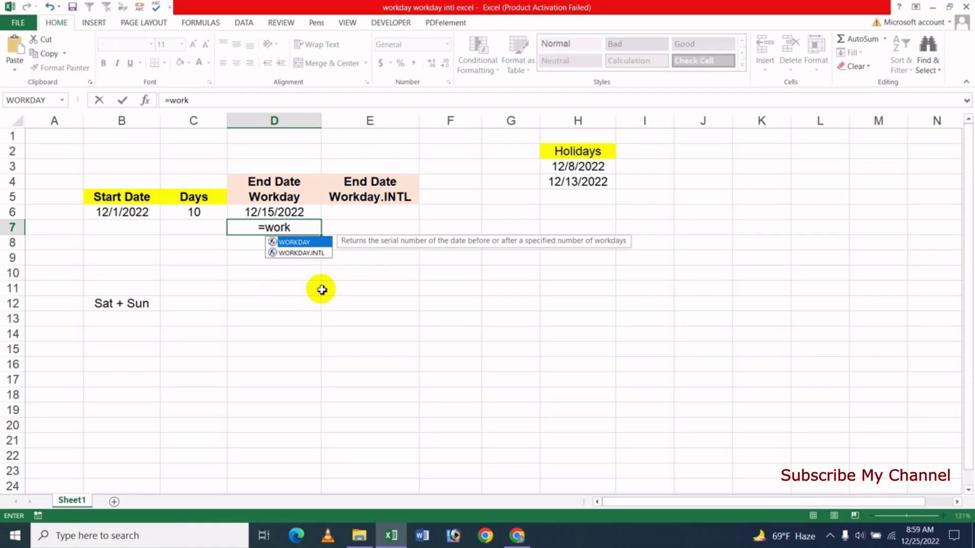
{"action": "key", "text": "Tab"}
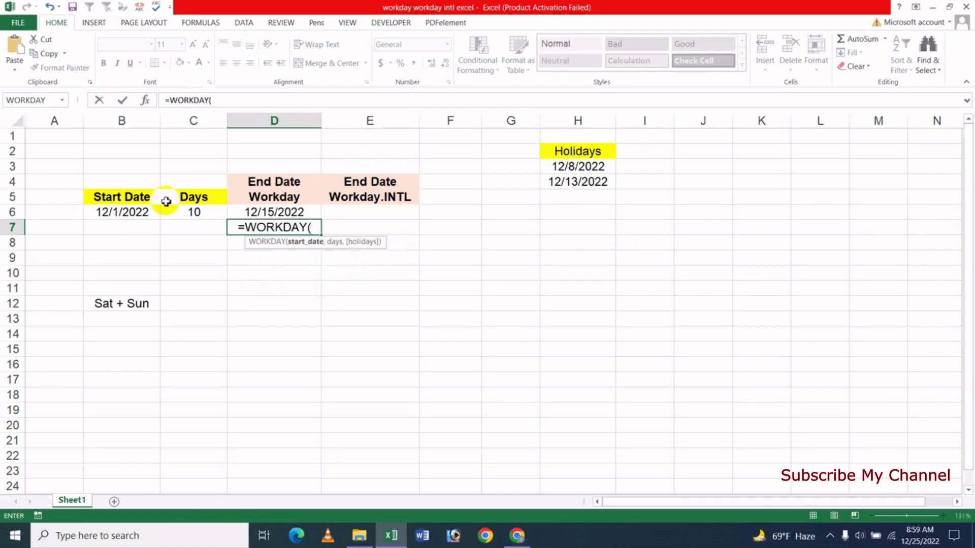
{"action": "left_click", "coordinate": [97, 211]}
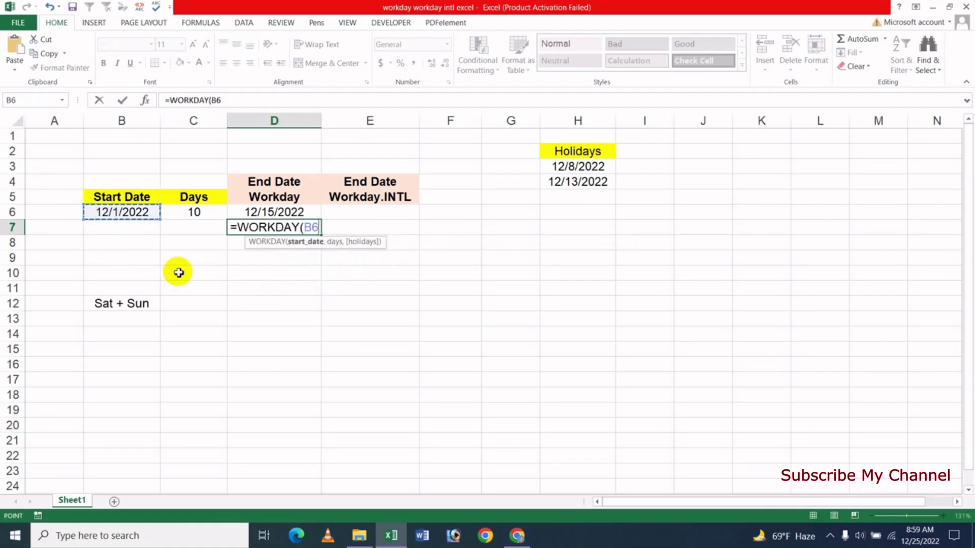
{"action": "type", "text": ","}
{"action": "left_click", "coordinate": [195, 212]}
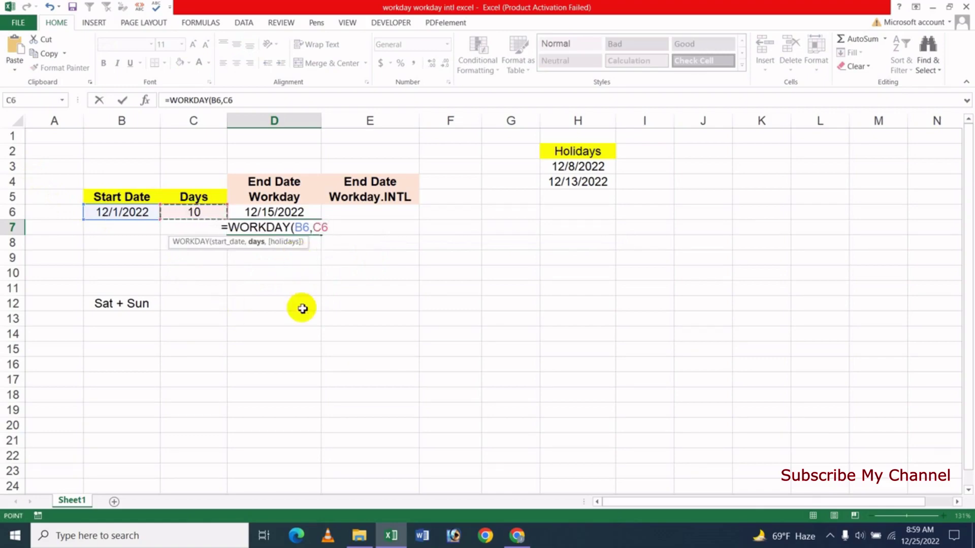
{"action": "type", "text": ","}
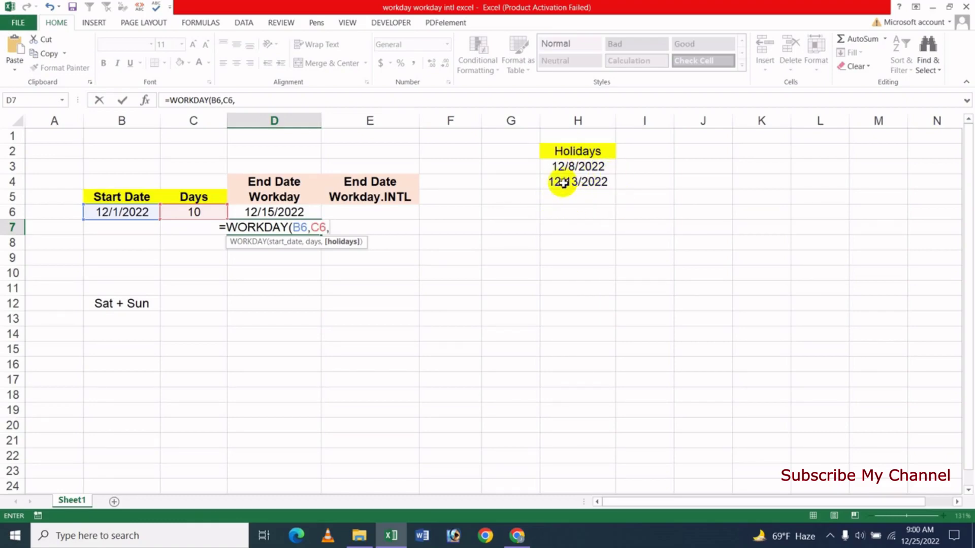
{"action": "left_click_drag", "start_coordinate": [552, 167], "coordinate": [553, 181]}
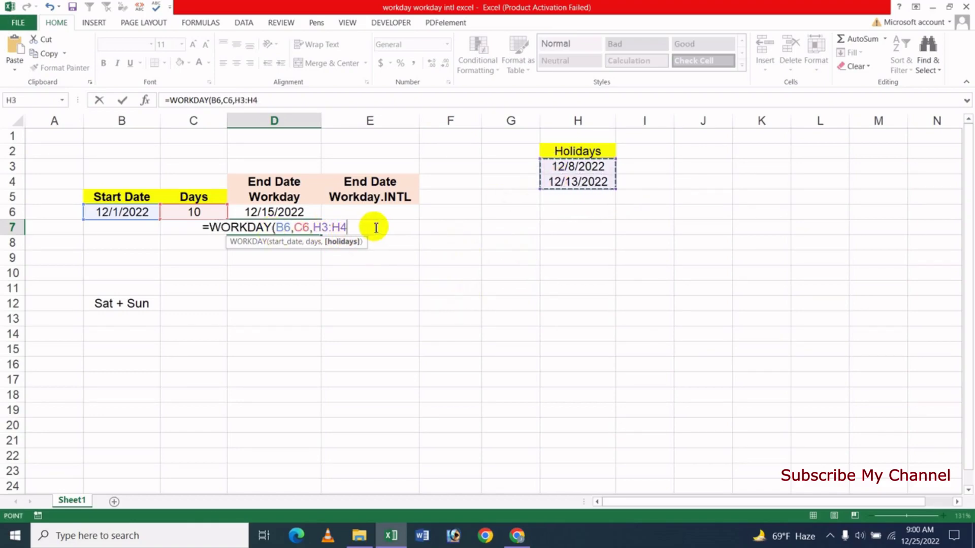
Confirm the D7 formula and format it as Short Date, showing 12/19/2022
{"action": "key", "text": "Return"}
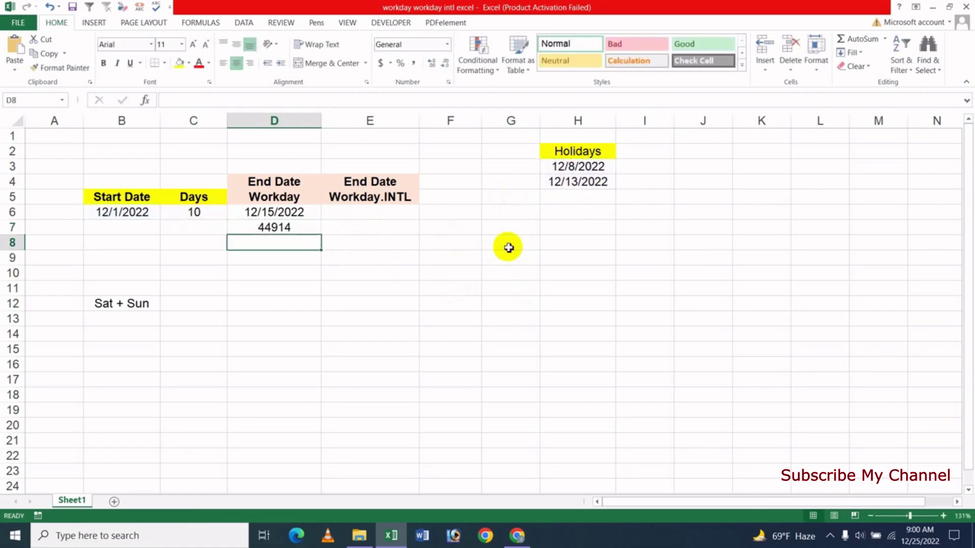
{"action": "left_click", "coordinate": [272, 230]}
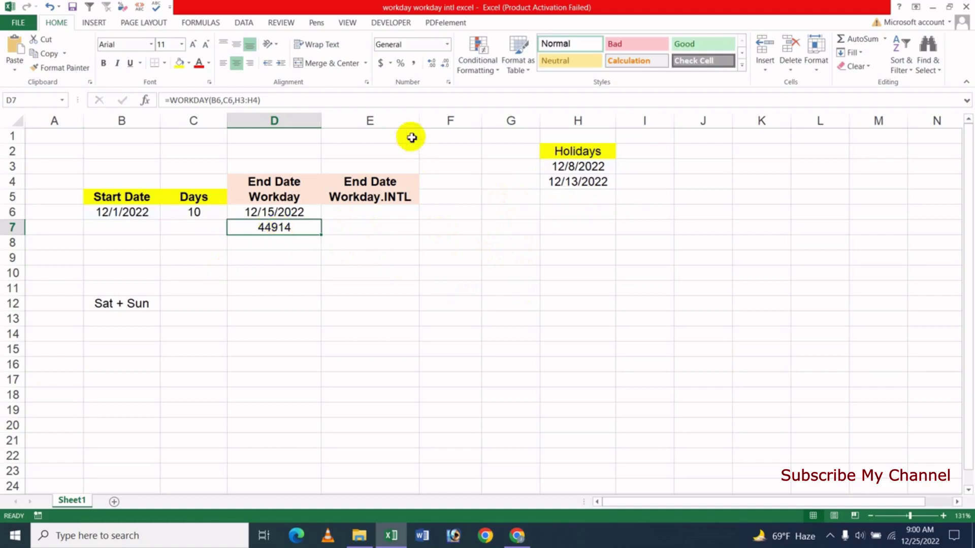
{"action": "left_click", "coordinate": [447, 47]}
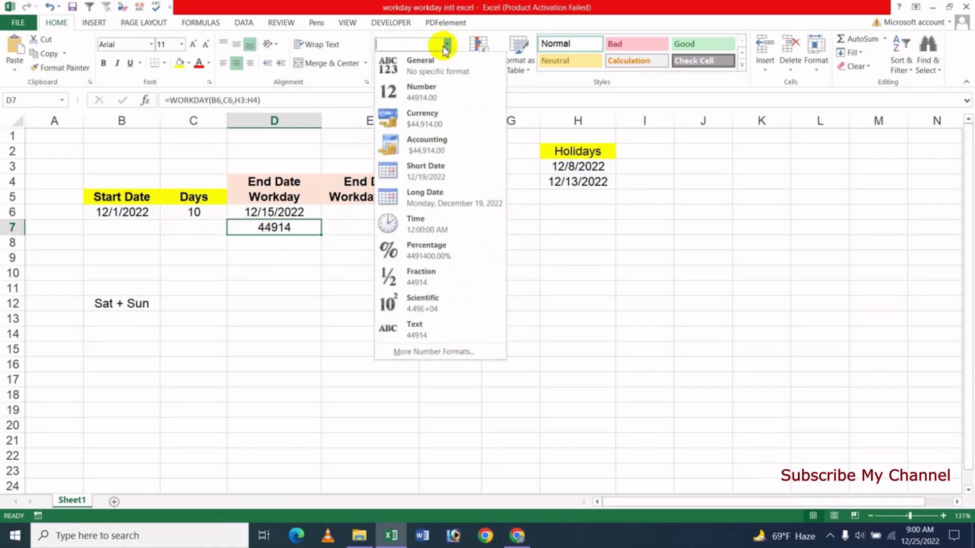
{"action": "left_click", "coordinate": [430, 173]}
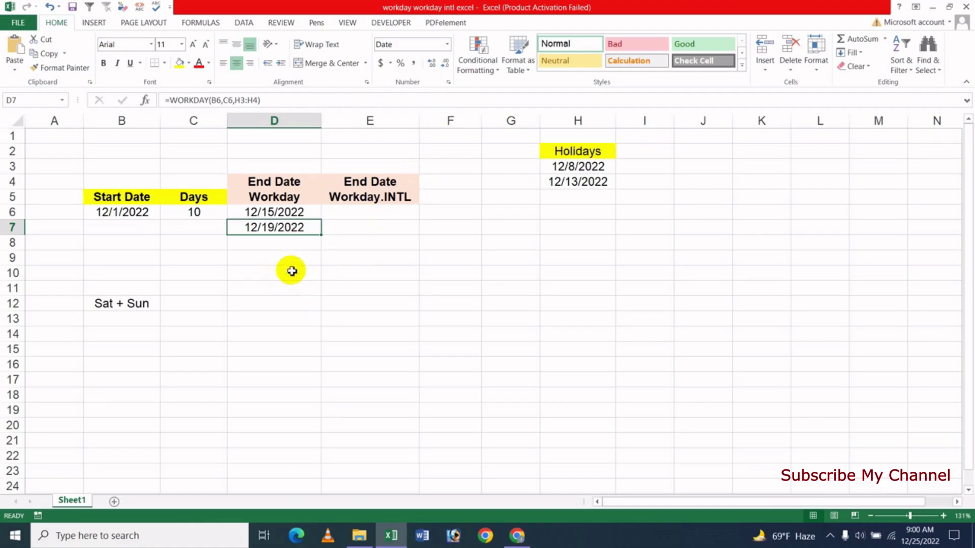
Apply Short Date format to the empty cells D8:D13 and E6:E13
{"action": "left_click", "coordinate": [289, 271]}
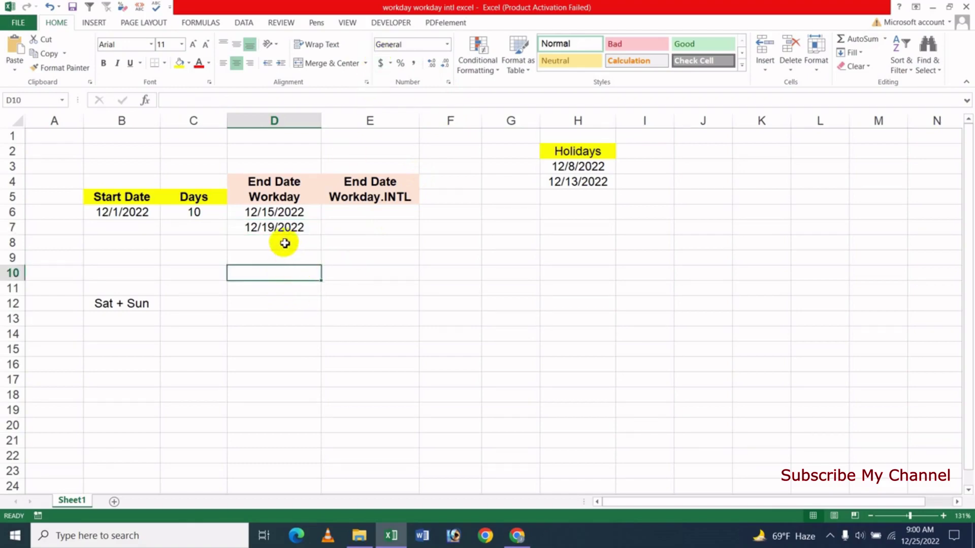
{"action": "mouse_move", "coordinate": [282, 243]}
{"action": "left_mouse_down"}
{"action": "mouse_move", "coordinate": [290, 307]}
{"action": "mouse_move", "coordinate": [304, 317]}
{"action": "left_mouse_up"}
{"action": "left_click", "coordinate": [437, 44]}
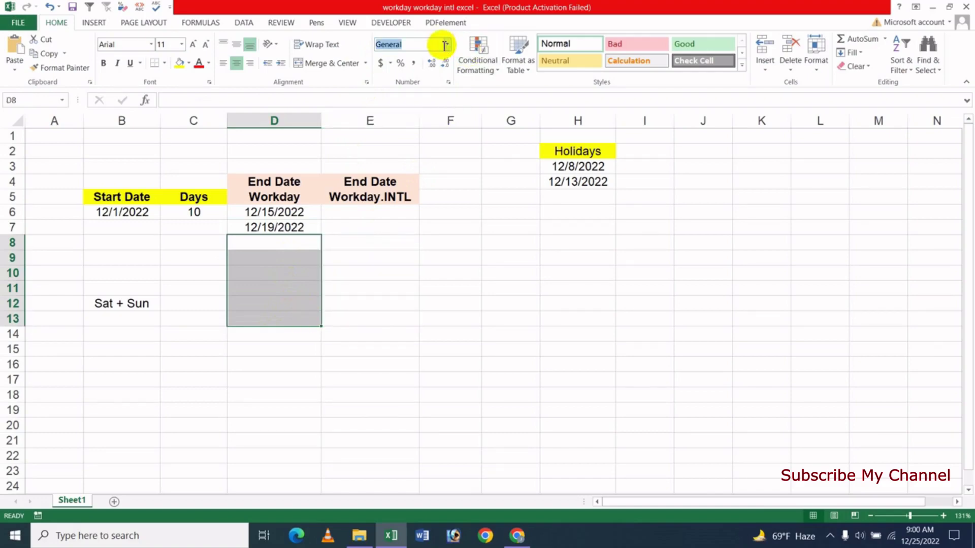
{"action": "left_click", "coordinate": [446, 46]}
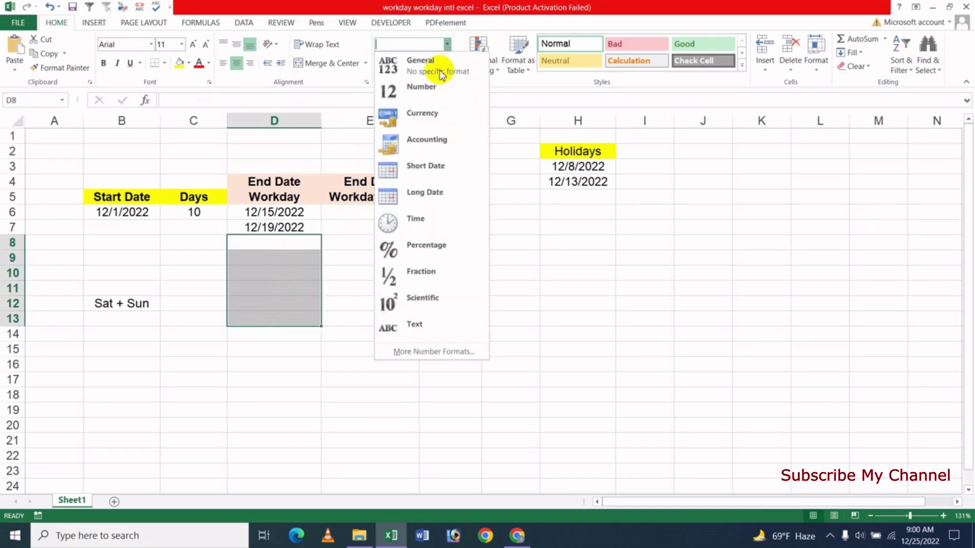
{"action": "left_click", "coordinate": [427, 168]}
{"action": "left_click_drag", "start_coordinate": [376, 220], "coordinate": [370, 320]}
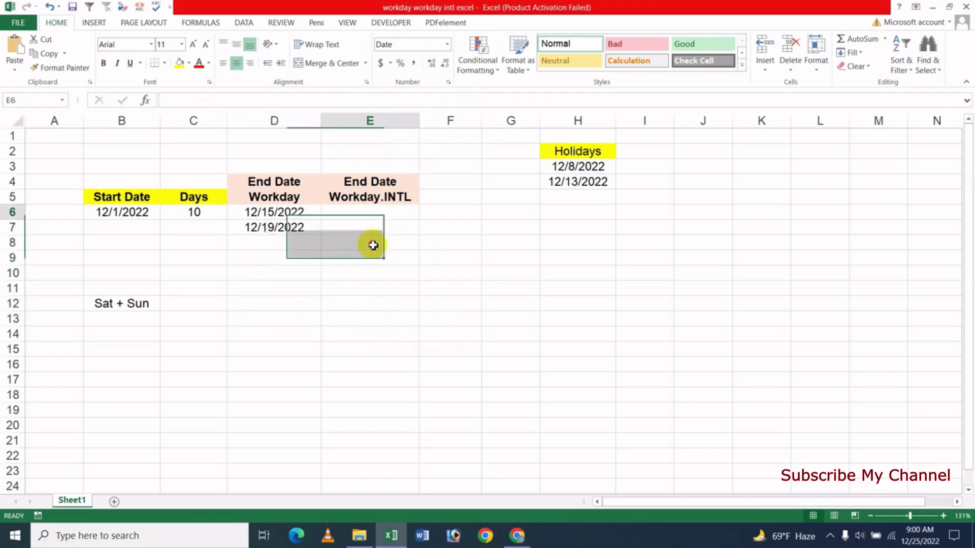
{"action": "left_click", "coordinate": [445, 46]}
{"action": "left_click", "coordinate": [413, 165]}
{"action": "left_click", "coordinate": [371, 235]}
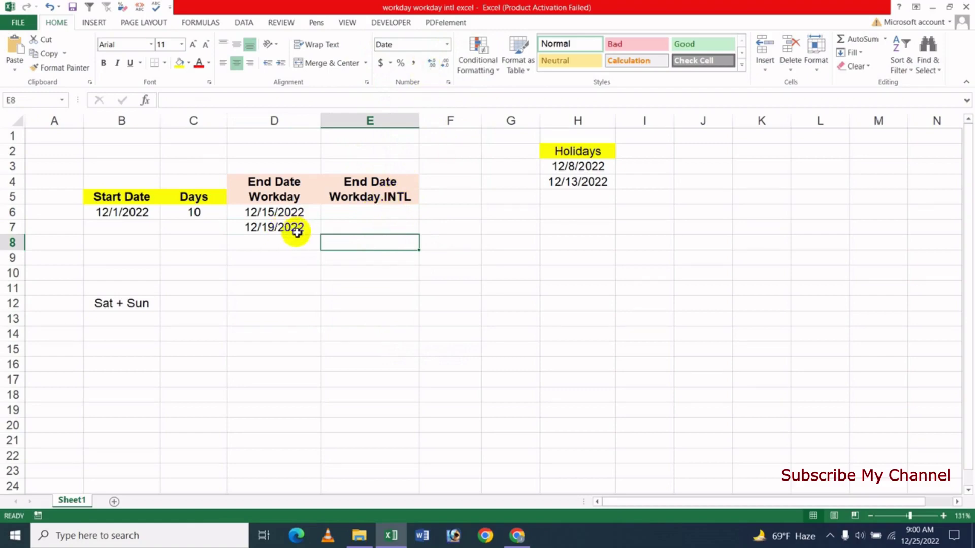
{"action": "left_click", "coordinate": [274, 230]}
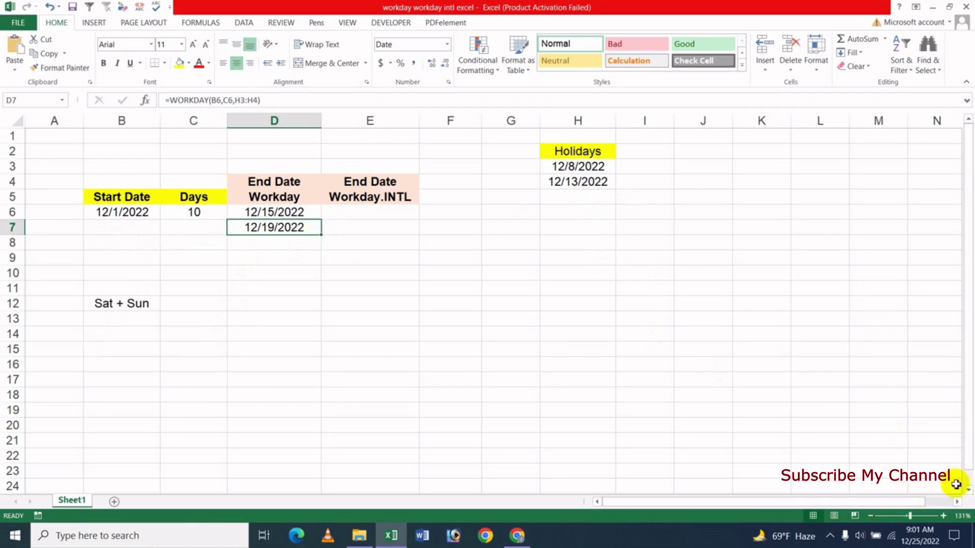
Open the December 2022 Windows calendar to check which days fall on weekends
{"action": "left_click", "coordinate": [930, 542]}
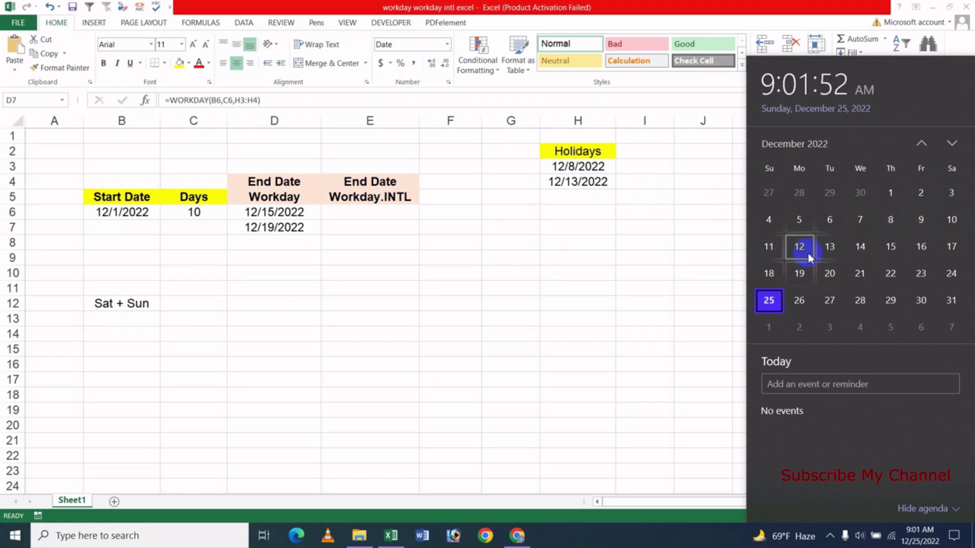
{"action": "left_click", "coordinate": [832, 249]}
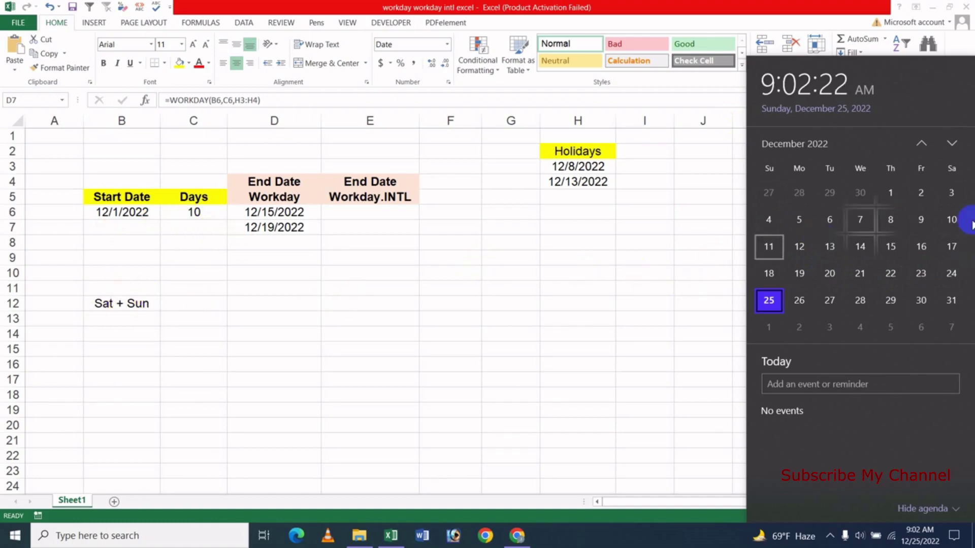
{"action": "left_click", "coordinate": [950, 203]}
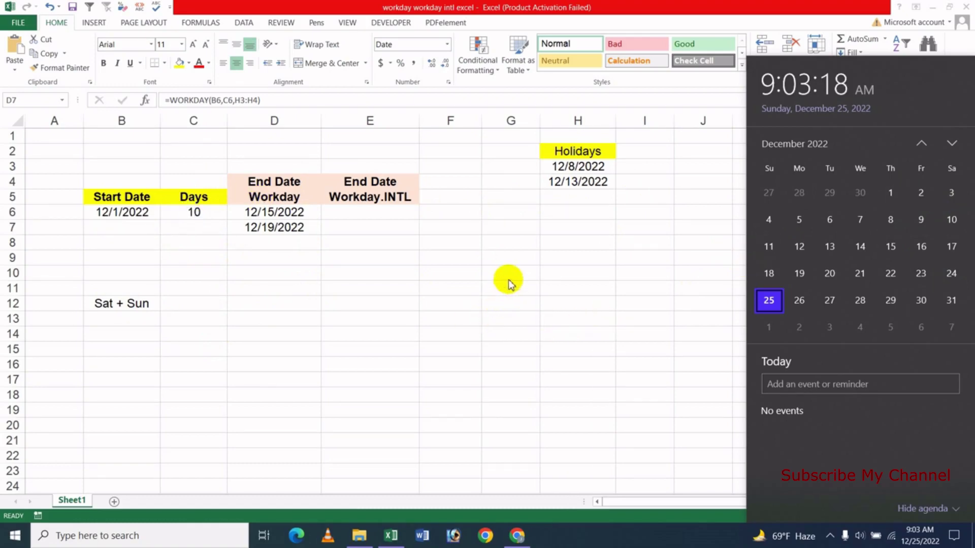
{"action": "left_click", "coordinate": [472, 345]}
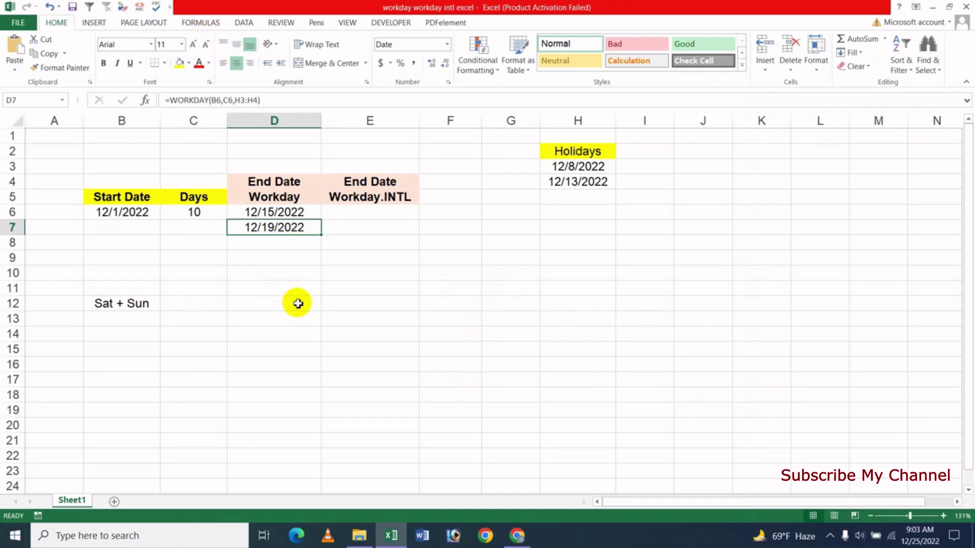
{"action": "left_click", "coordinate": [280, 260]}
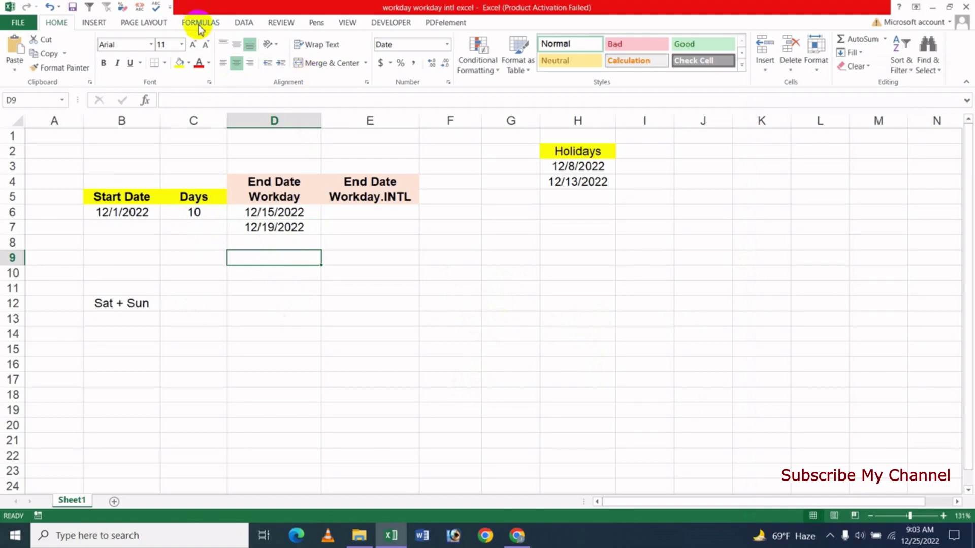
{"action": "left_click", "coordinate": [199, 25]}
{"action": "left_click", "coordinate": [203, 69]}
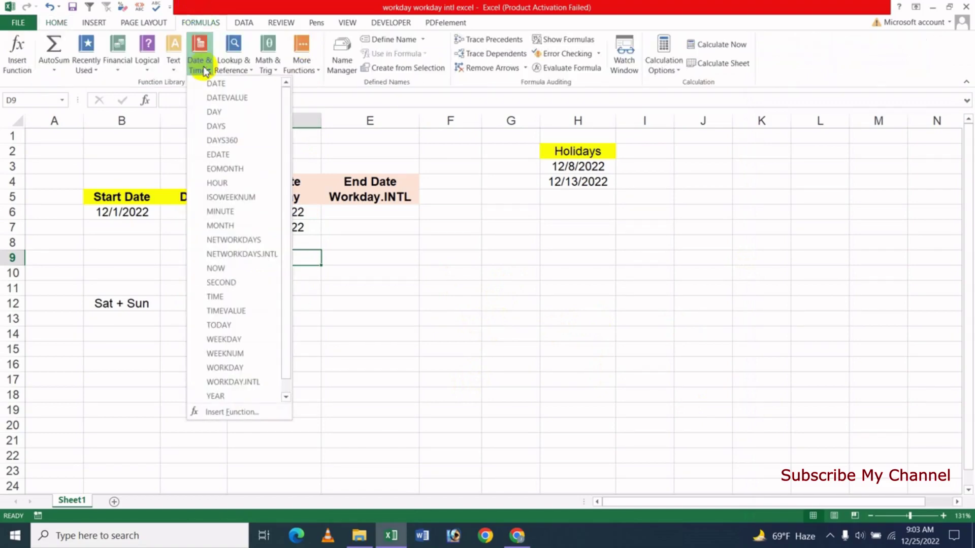
{"action": "left_click", "coordinate": [259, 372]}
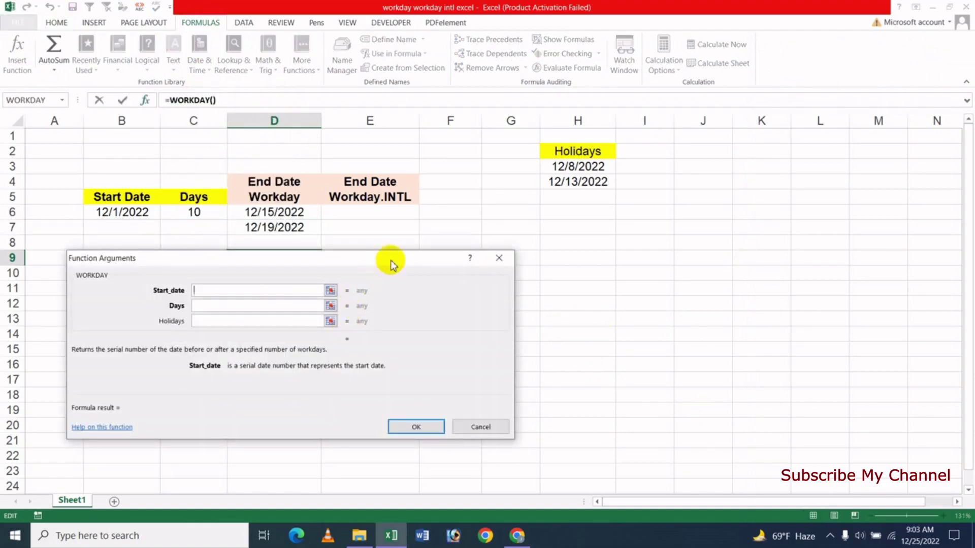
{"action": "left_click_drag", "start_coordinate": [391, 261], "coordinate": [633, 274]}
{"action": "left_click_drag", "start_coordinate": [501, 270], "coordinate": [554, 321]}
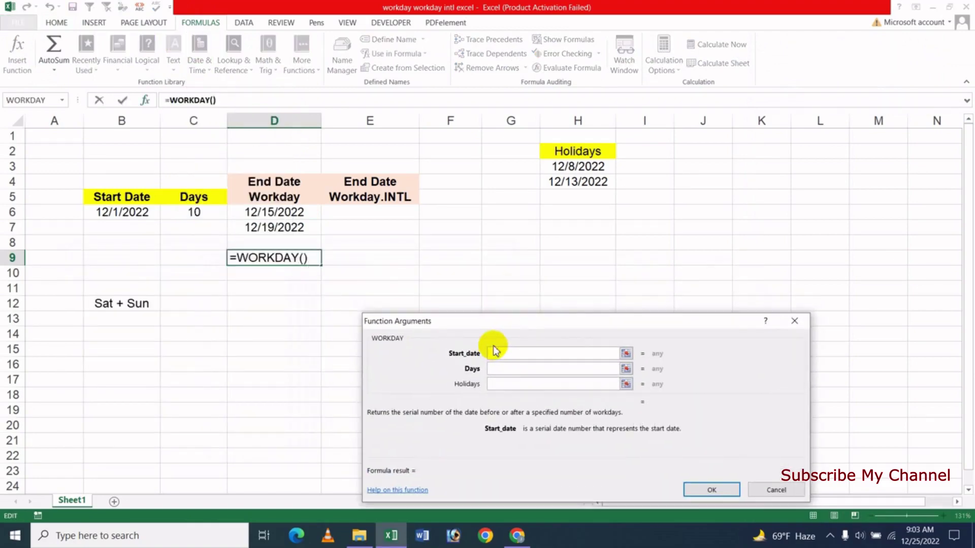
{"action": "left_click", "coordinate": [109, 212]}
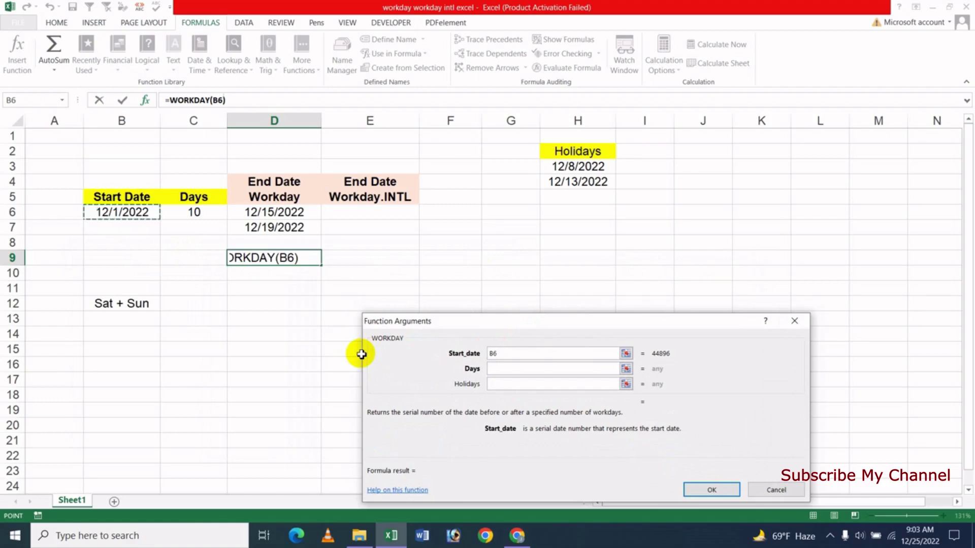
{"action": "left_click", "coordinate": [531, 371]}
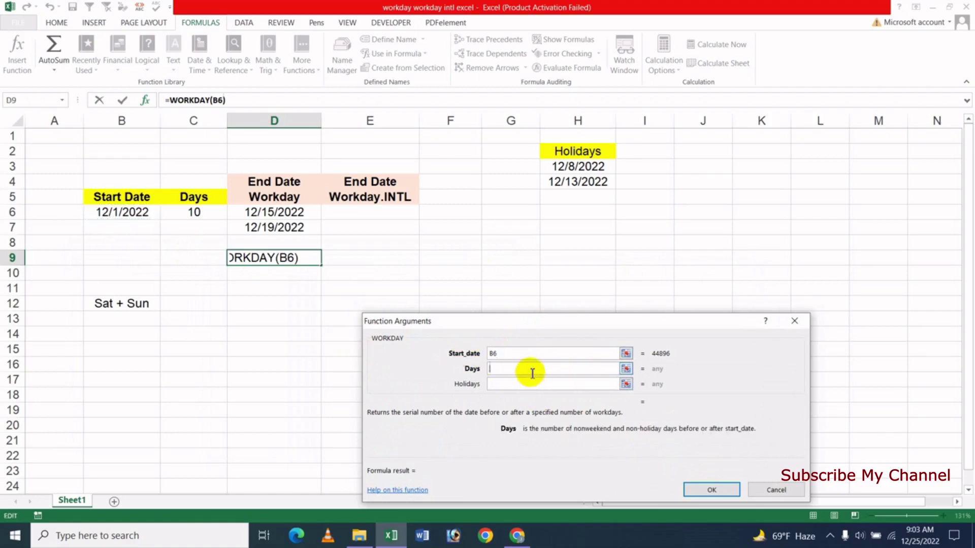
{"action": "left_click", "coordinate": [191, 210]}
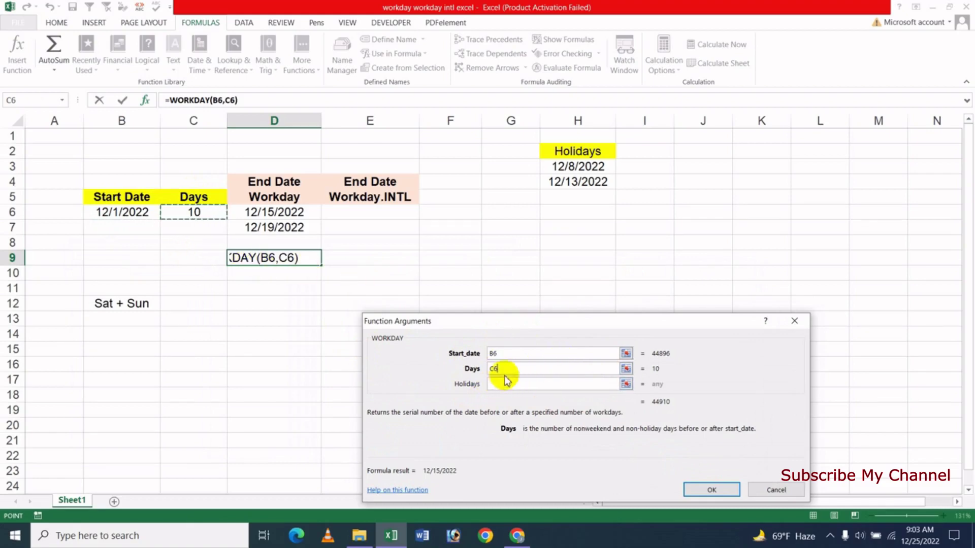
{"action": "left_click", "coordinate": [710, 490]}
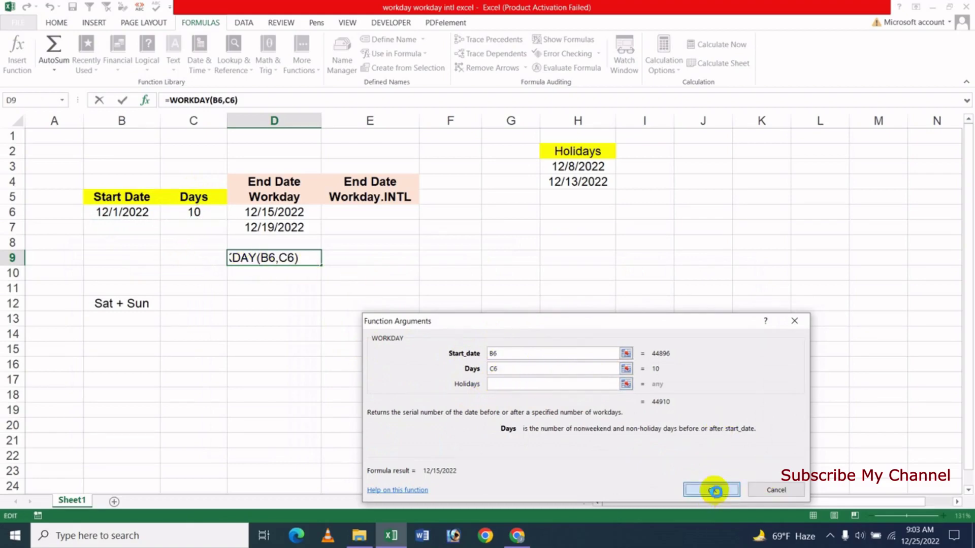
{"action": "left_click", "coordinate": [300, 334]}
{"action": "left_click", "coordinate": [271, 213]}
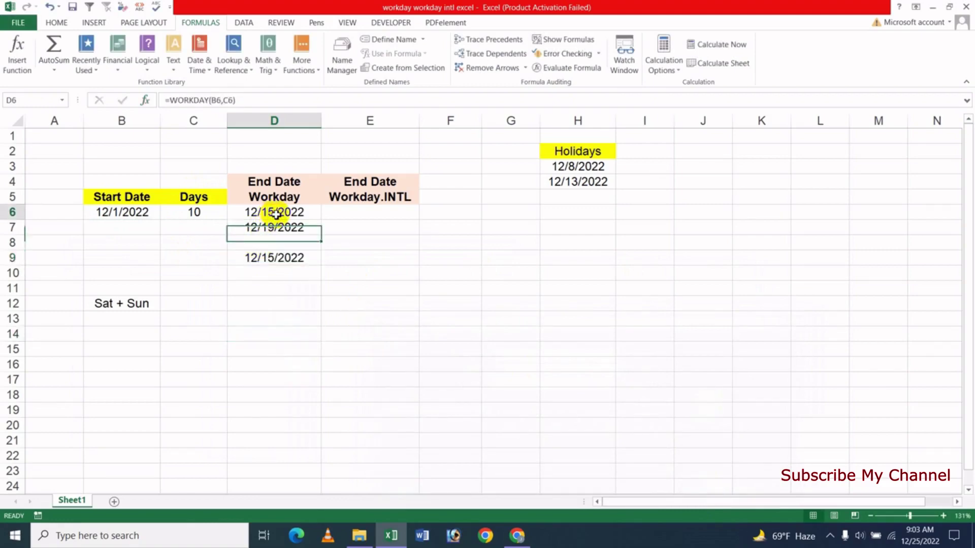
{"action": "left_click", "coordinate": [273, 263]}
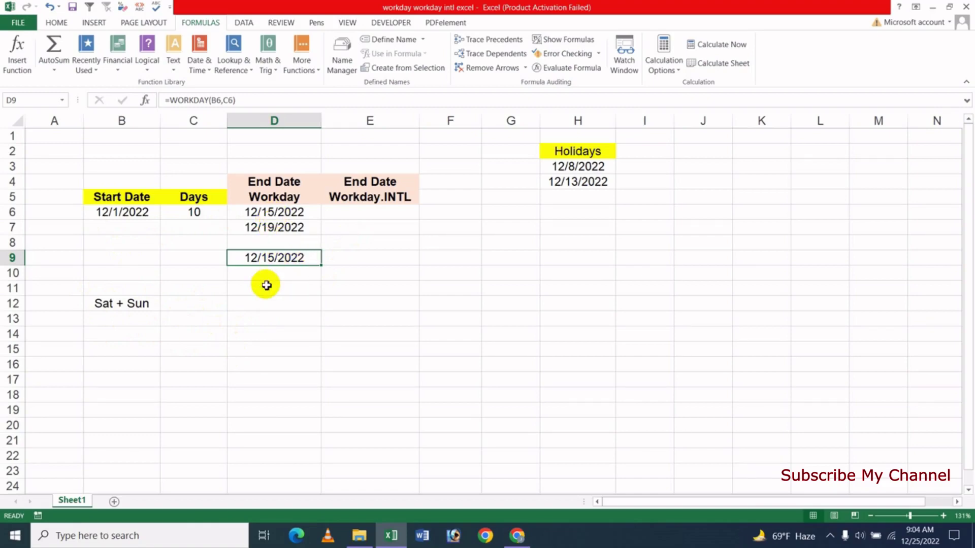
{"action": "left_click", "coordinate": [273, 285]}
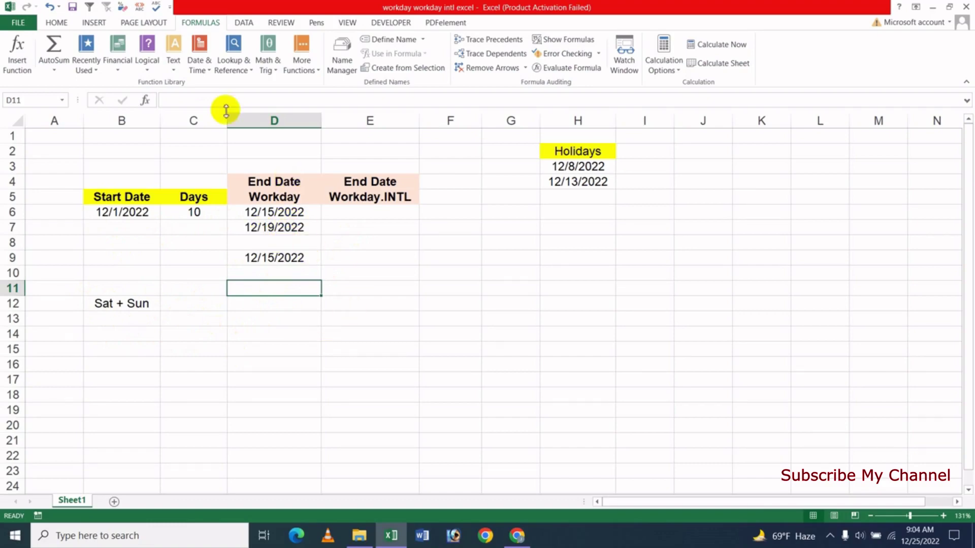
Insert WORKDAY into D11 from Formulas > Date & Time, cancelling an accidental WEEKDAY
{"action": "left_click", "coordinate": [200, 69]}
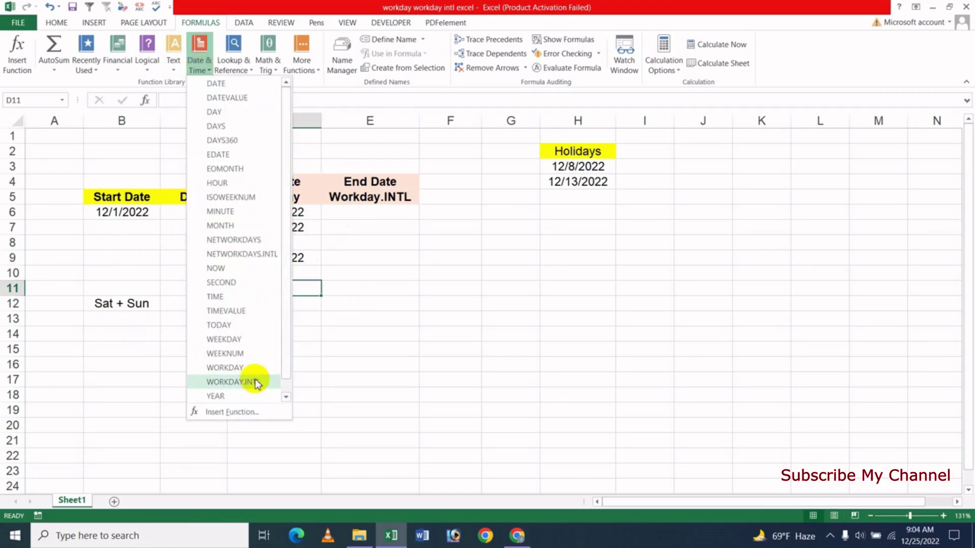
{"action": "left_click", "coordinate": [252, 340]}
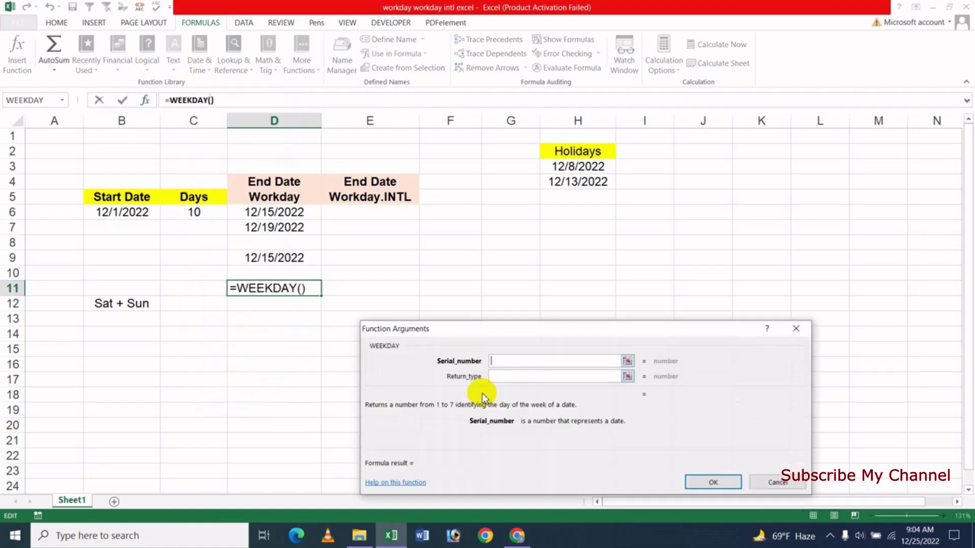
{"action": "left_click", "coordinate": [776, 482]}
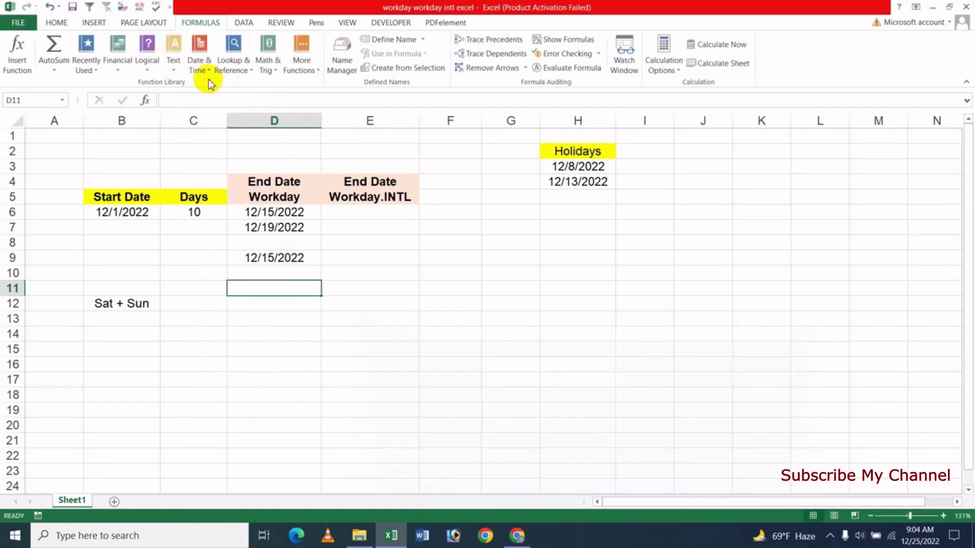
{"action": "left_click", "coordinate": [199, 65]}
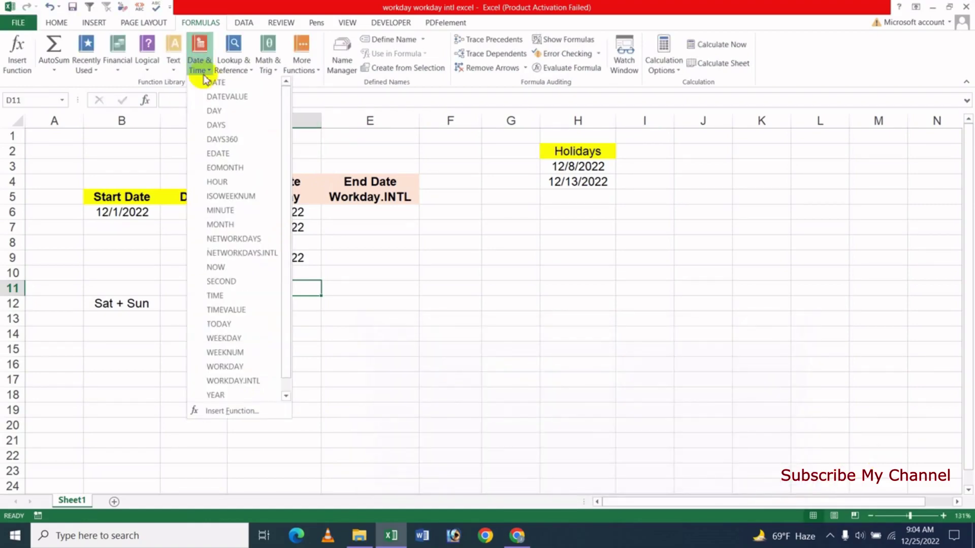
{"action": "left_click", "coordinate": [259, 368]}
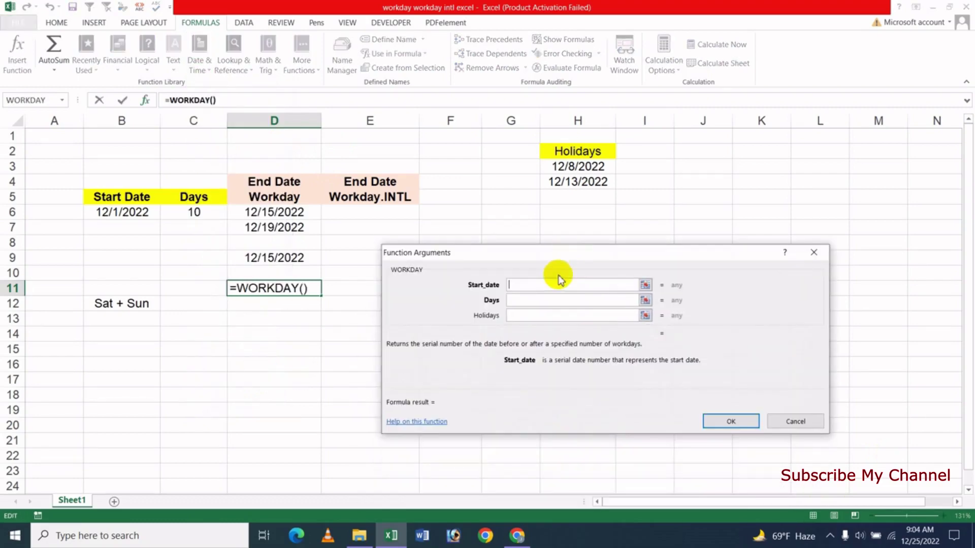
Set WORKDAY arguments to B6, C6 and holidays H3:H4, returning 12/19/2022
{"action": "left_click", "coordinate": [120, 213]}
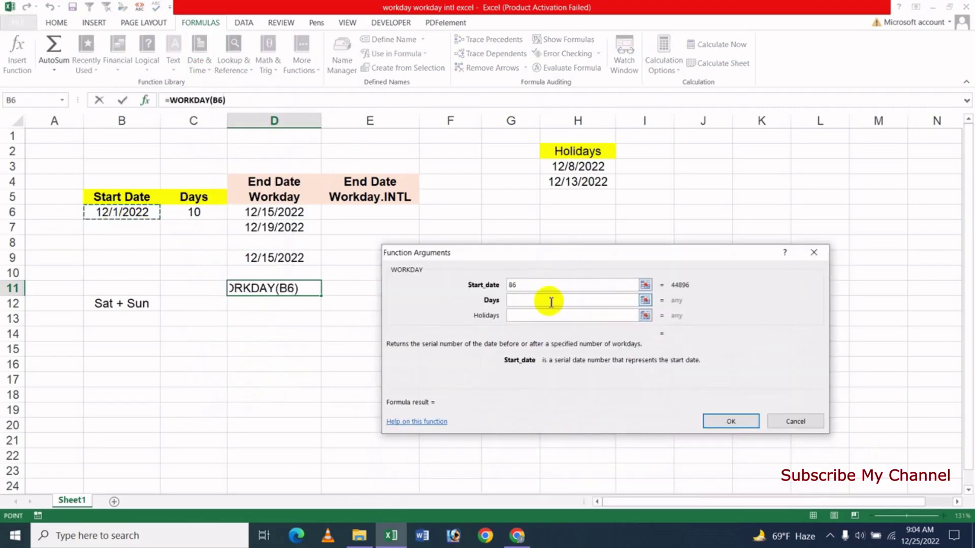
{"action": "left_click", "coordinate": [550, 302]}
{"action": "left_click", "coordinate": [193, 213]}
{"action": "left_click", "coordinate": [530, 316]}
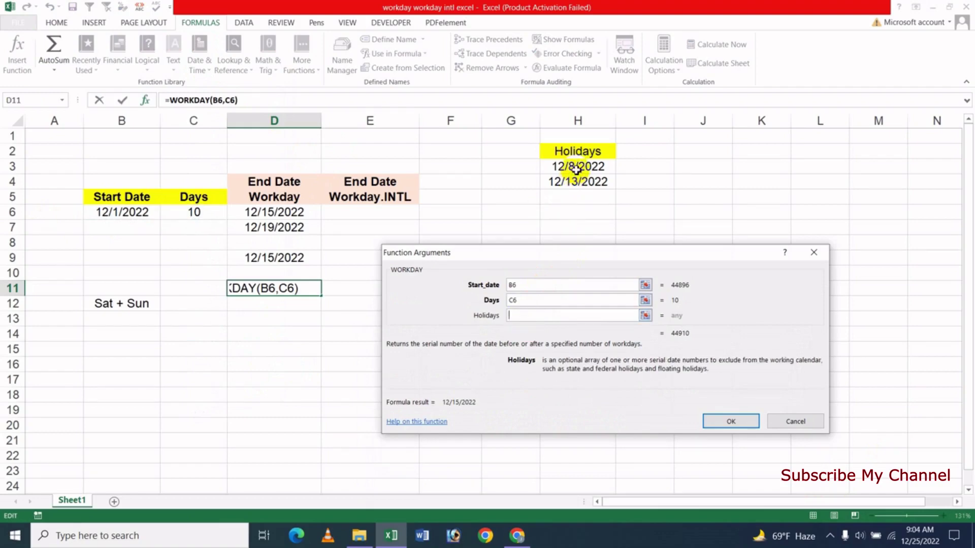
{"action": "left_click_drag", "start_coordinate": [576, 170], "coordinate": [567, 183]}
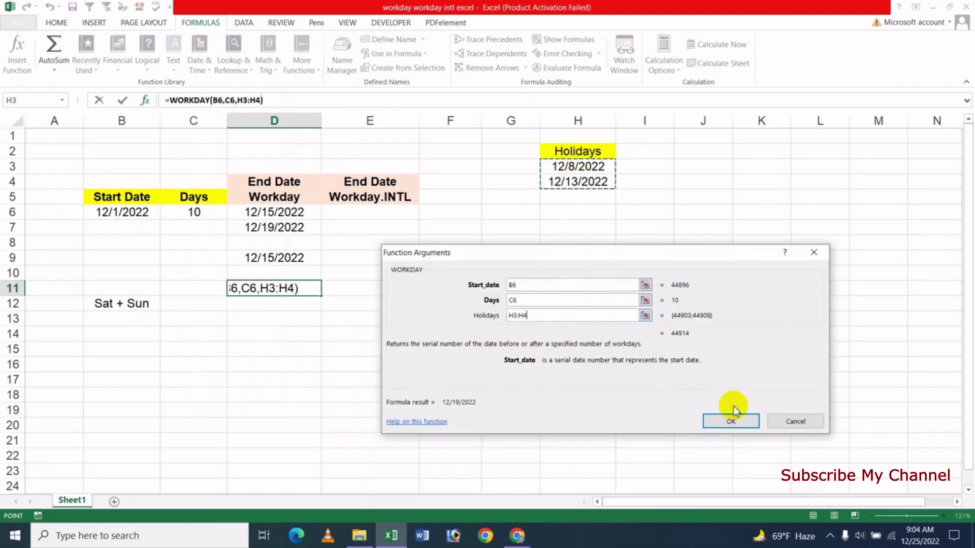
{"action": "left_click", "coordinate": [731, 418]}
{"action": "left_click", "coordinate": [269, 331]}
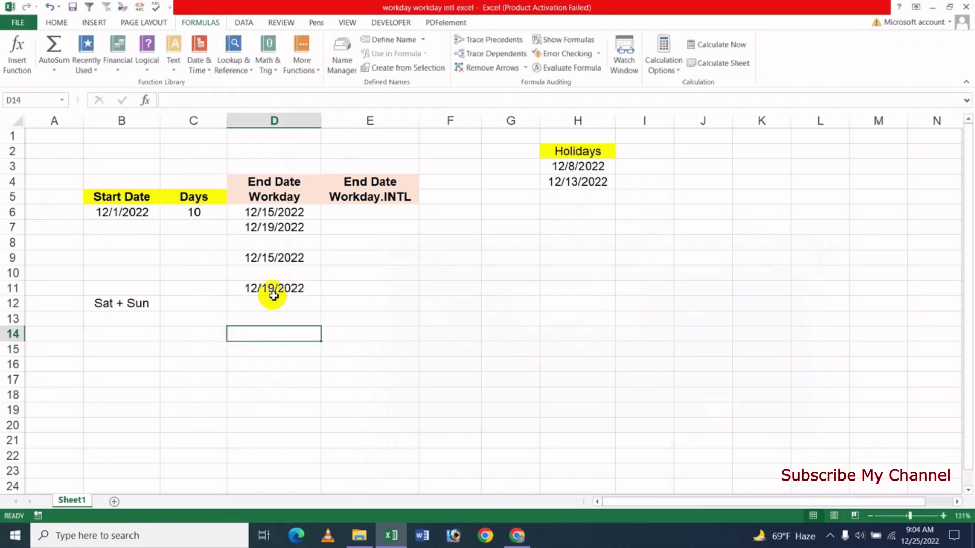
{"action": "left_click", "coordinate": [272, 229]}
{"action": "left_click", "coordinate": [279, 292]}
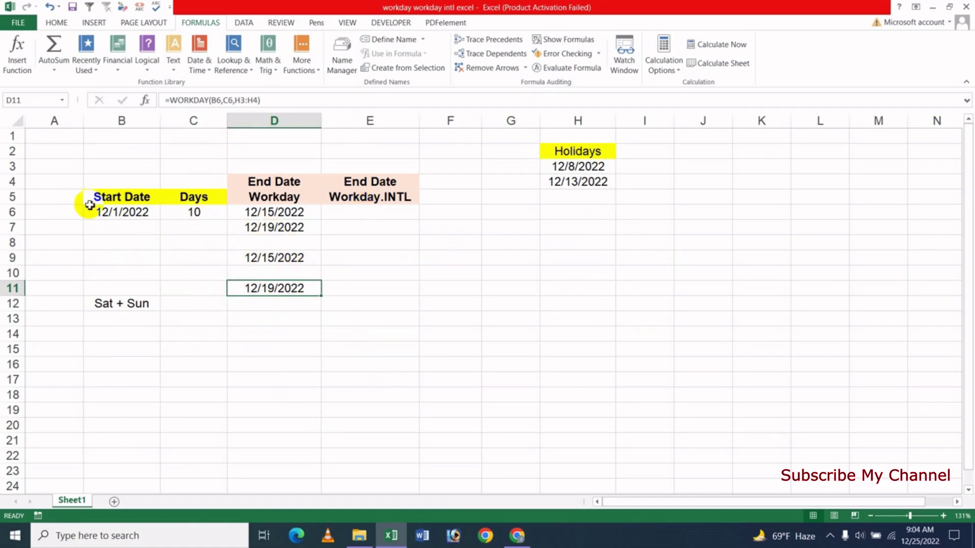
{"action": "left_click", "coordinate": [204, 209]}
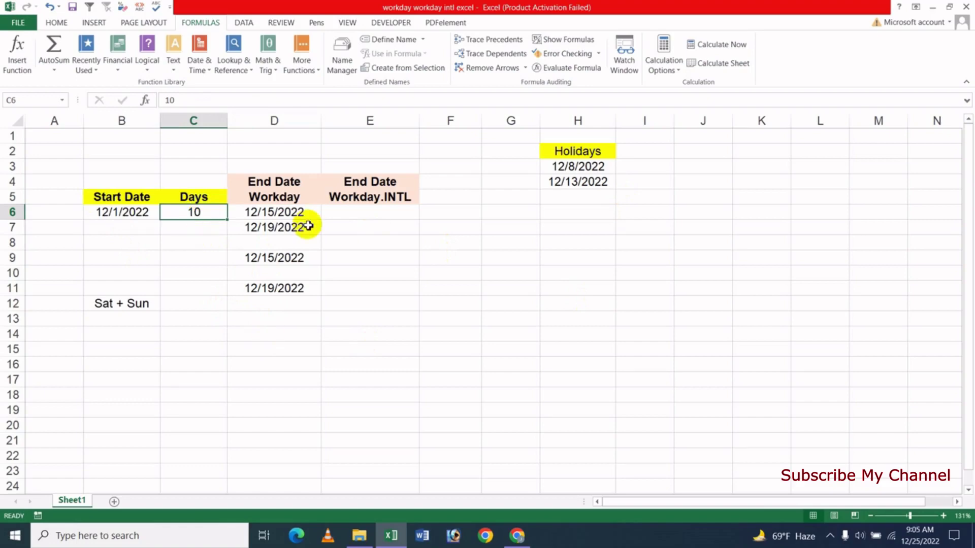
{"action": "left_click", "coordinate": [286, 227]}
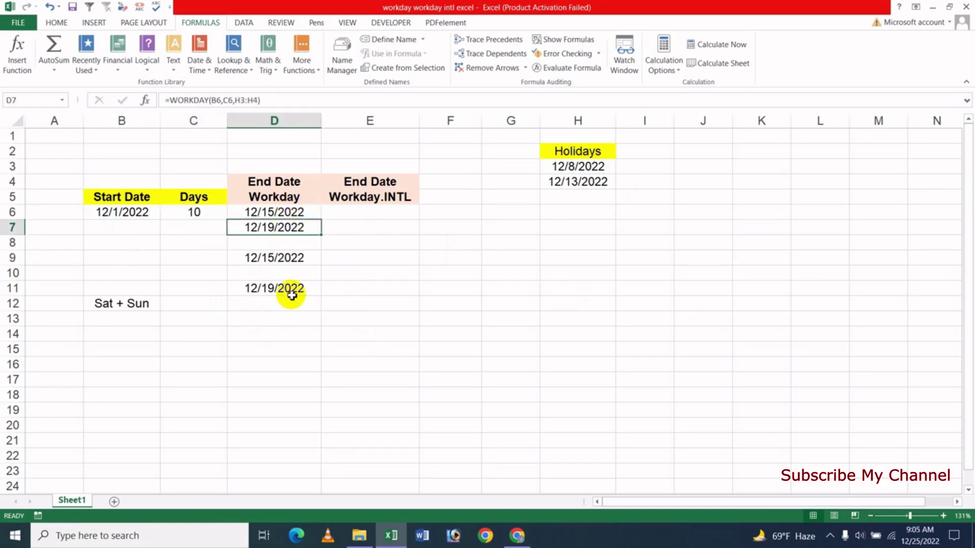
{"action": "left_click", "coordinate": [292, 295]}
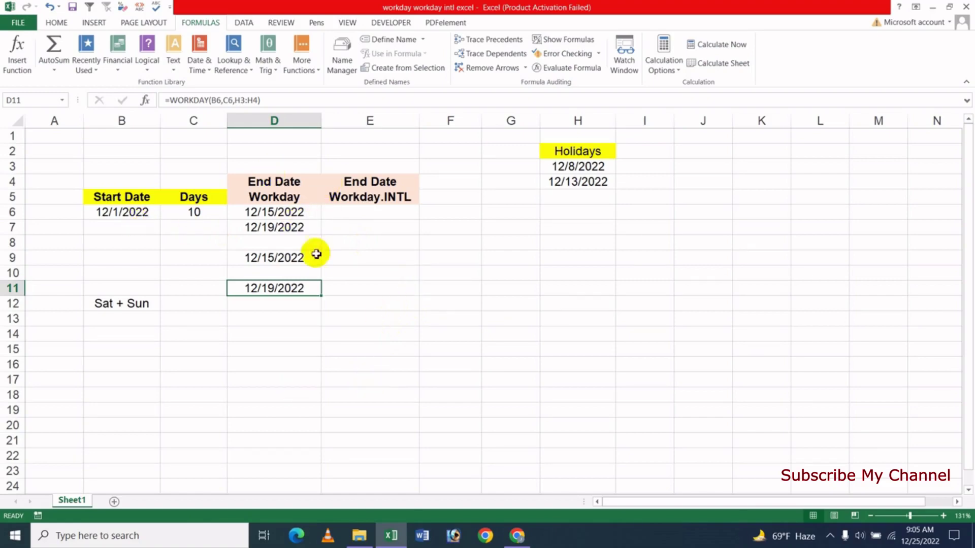
{"action": "left_click", "coordinate": [406, 216]}
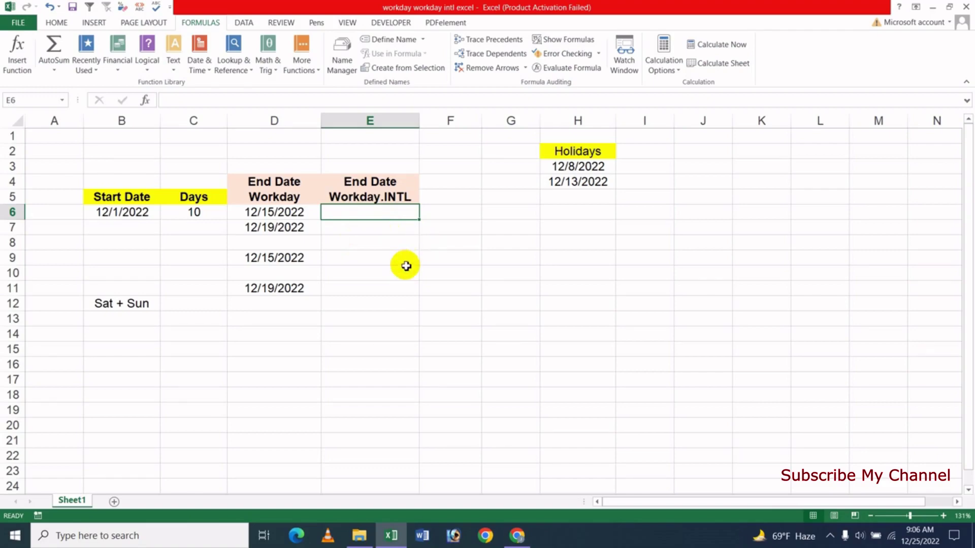
Enter =WORKDAY.INTL(B6,C6,7) in E6 with a Friday–Saturday weekend, giving 12/15/2022
{"action": "type", "text": "="}
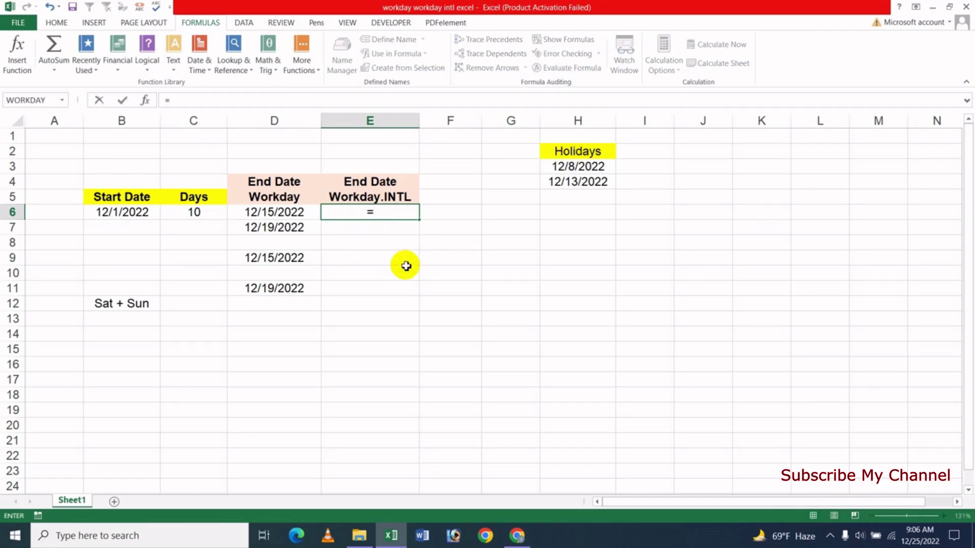
{"action": "type", "text": "work"}
{"action": "key", "text": "Down"}
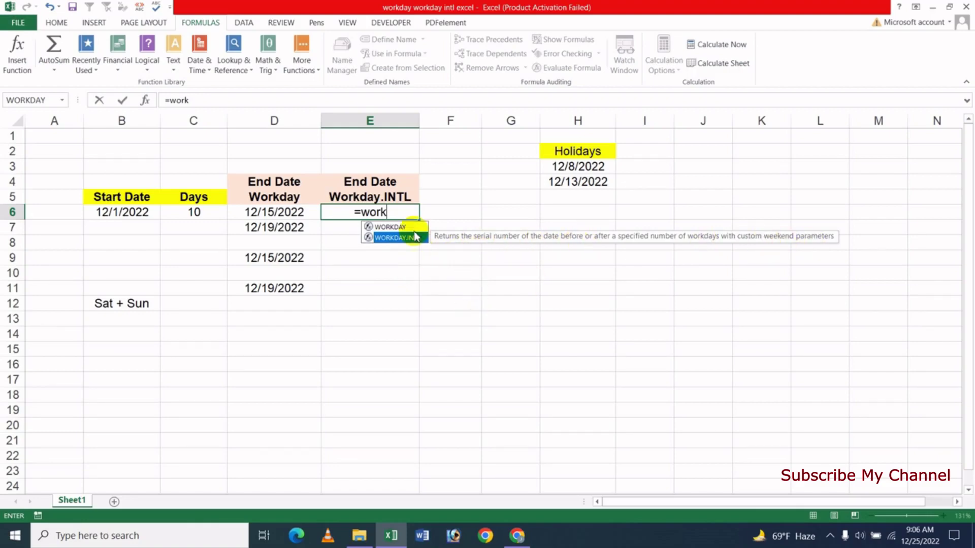
{"action": "key", "text": "Tab"}
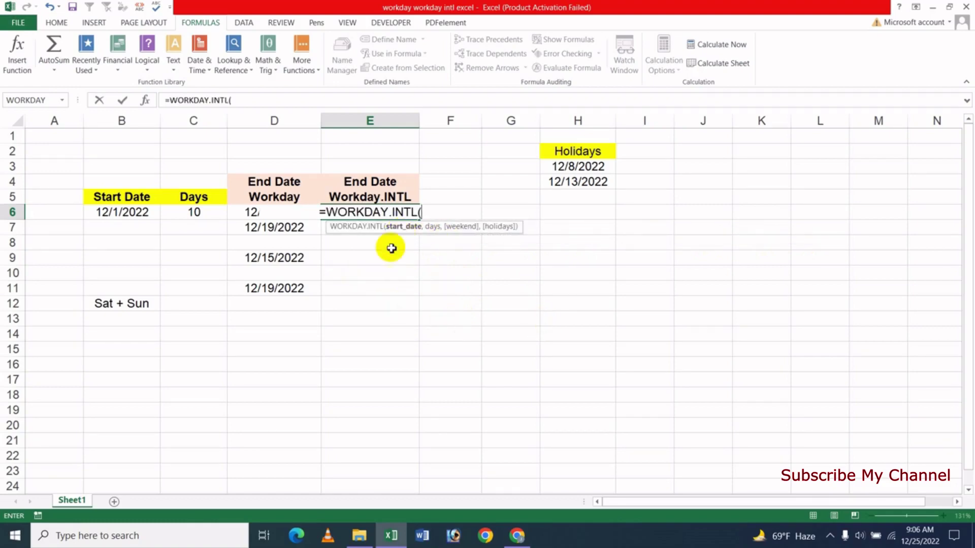
{"action": "left_click", "coordinate": [138, 210]}
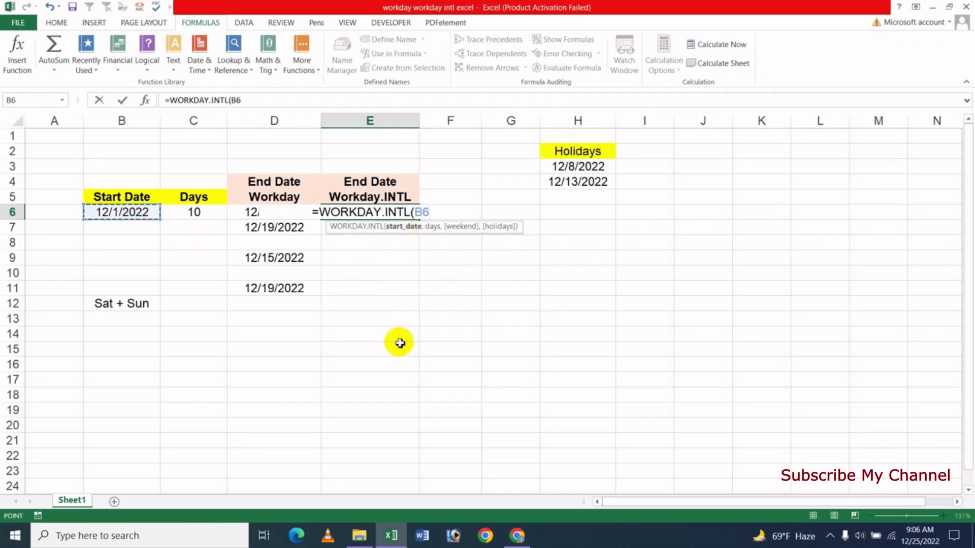
{"action": "type", "text": ","}
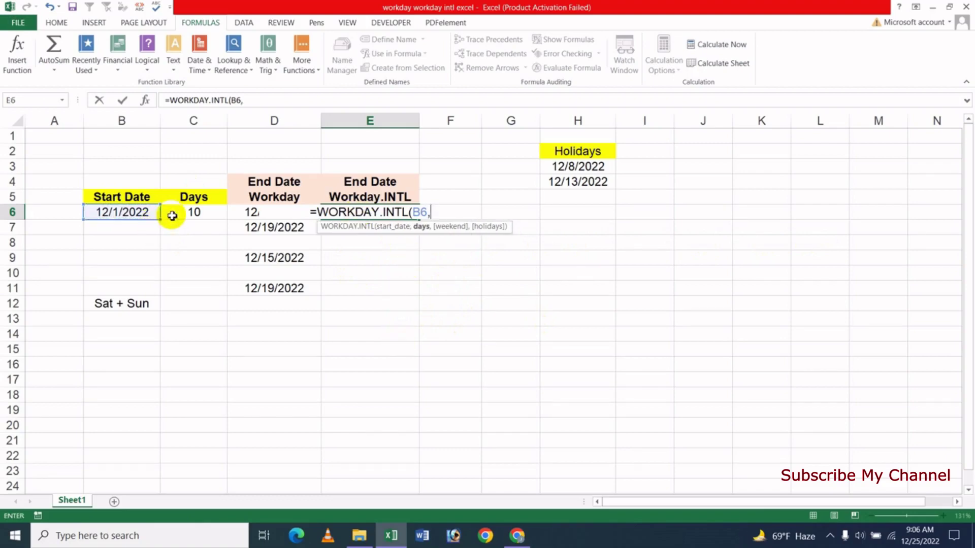
{"action": "left_click", "coordinate": [181, 214]}
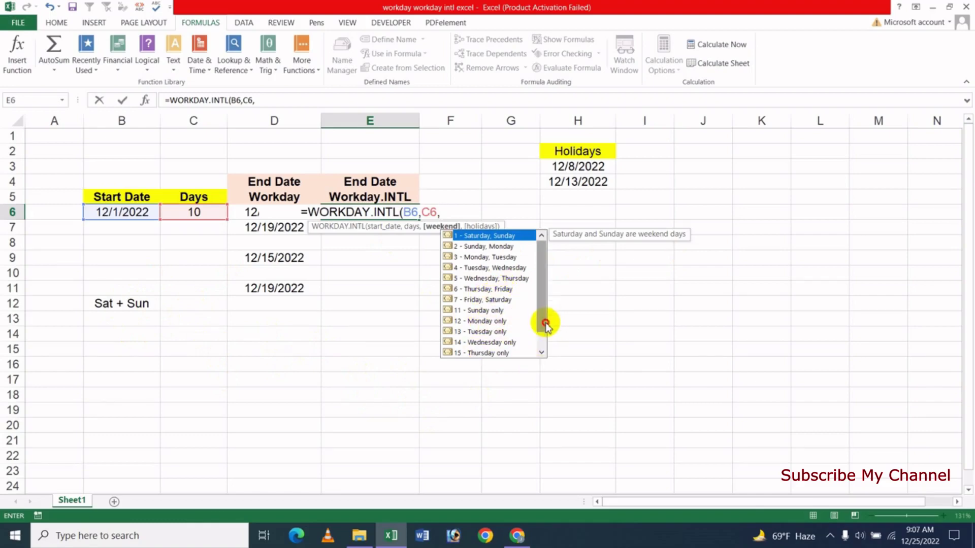
{"action": "left_click_drag", "start_coordinate": [545, 322], "coordinate": [546, 331]}
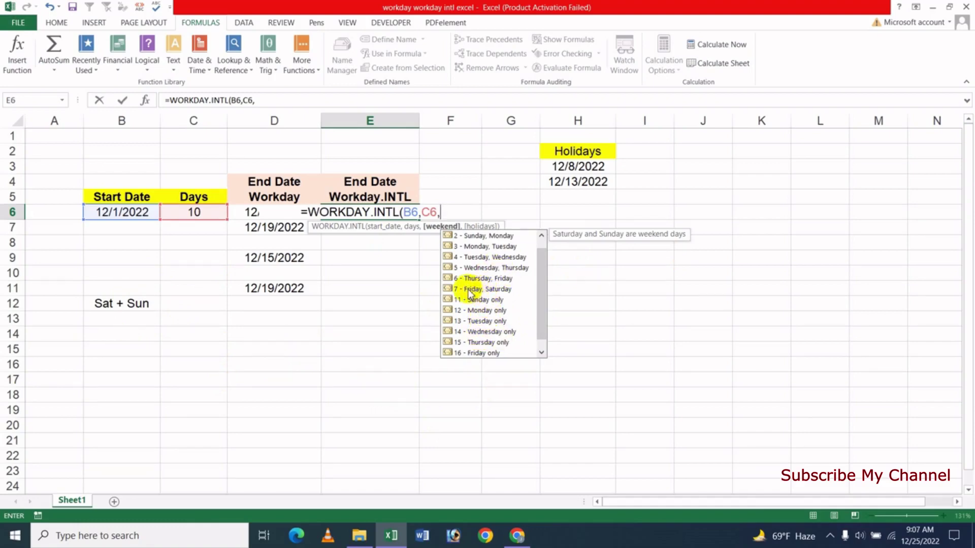
{"action": "left_click", "coordinate": [479, 291]}
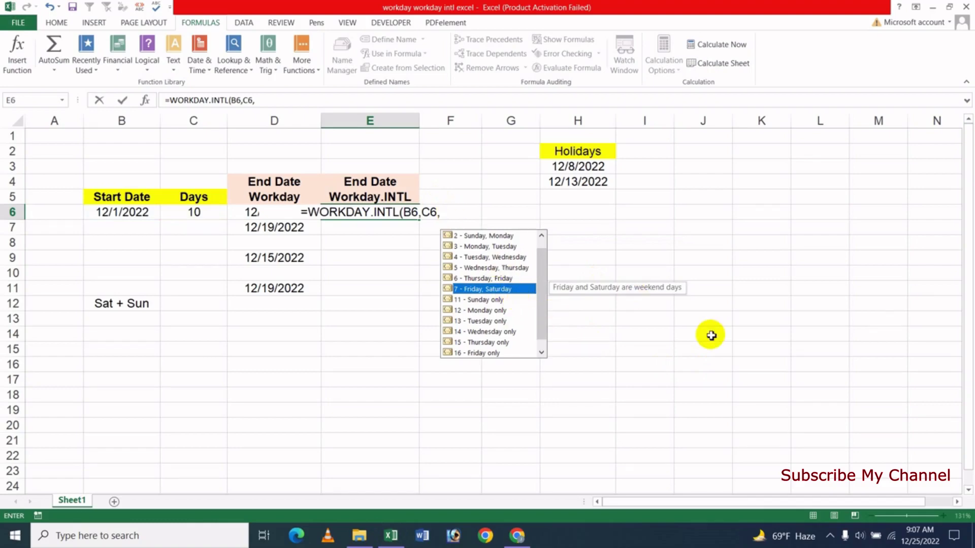
{"action": "type", "text": "7"}
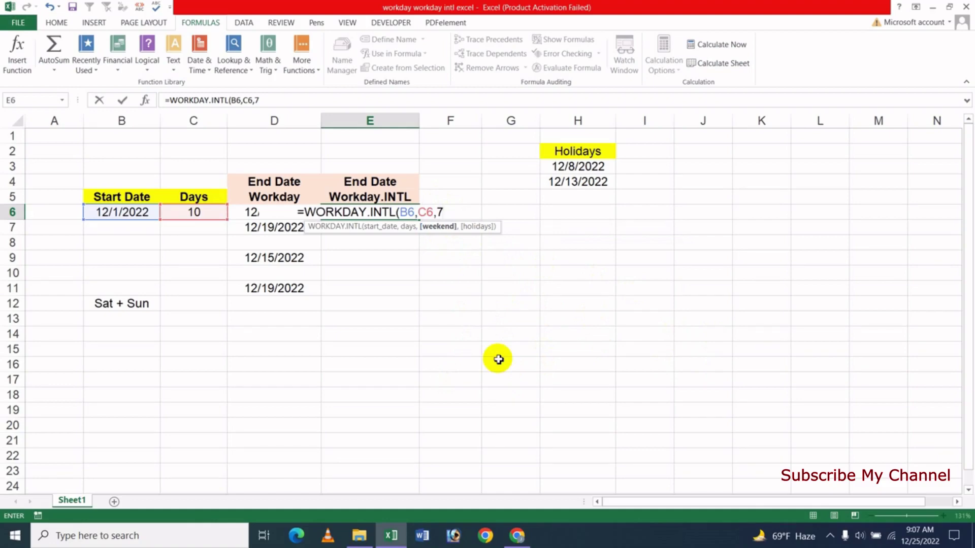
{"action": "type", "text": ")"}
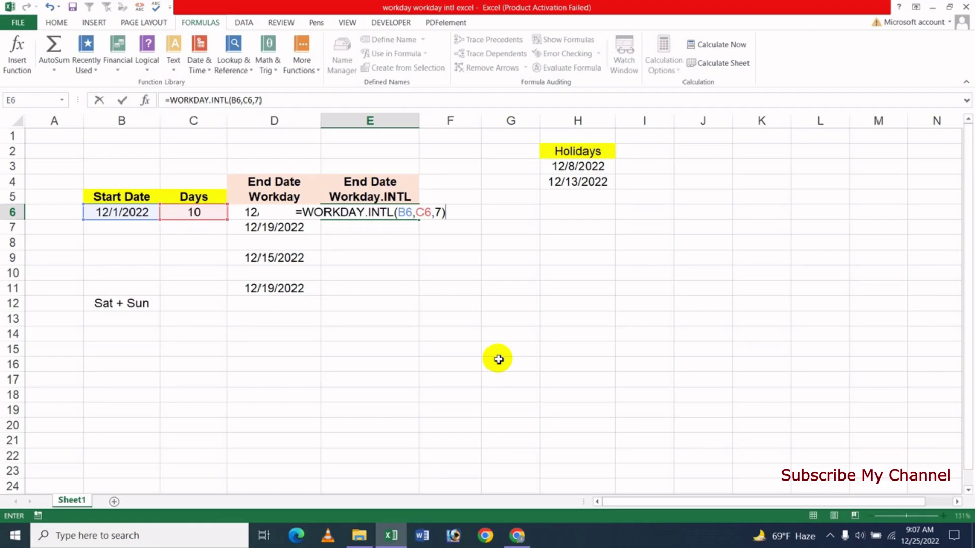
{"action": "key", "text": "Return"}
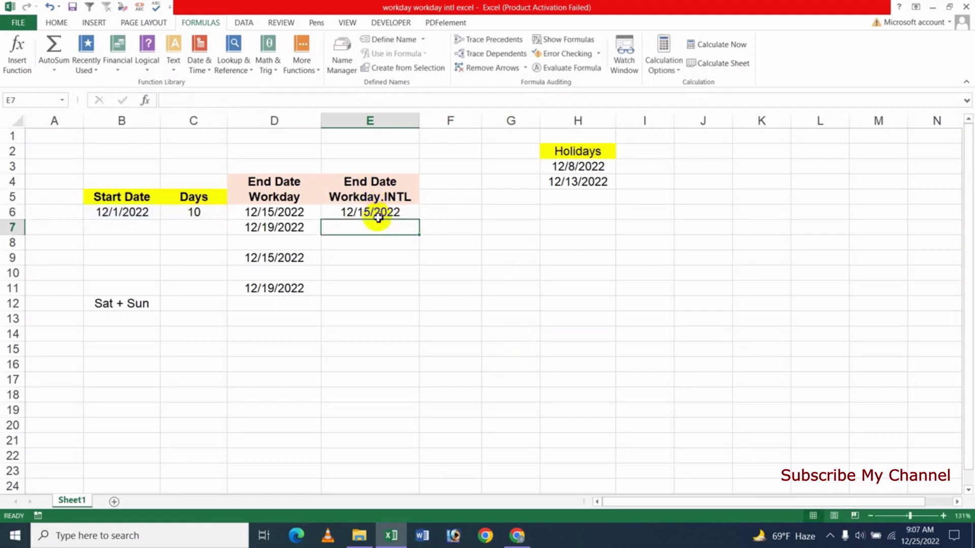
{"action": "left_click", "coordinate": [378, 213]}
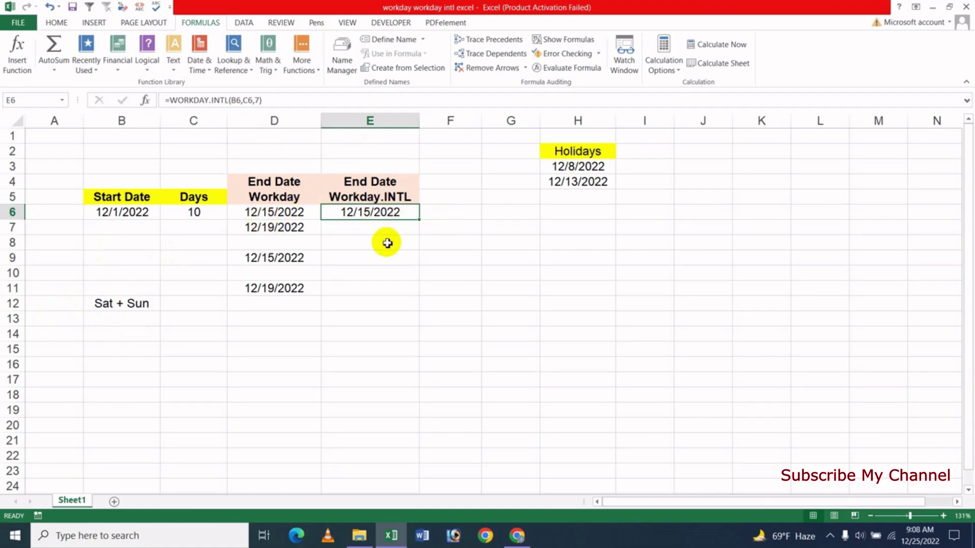
Enter =WORKDAY.INTL(B6,C6,16) in E7 for a Friday-only weekend, returning 12/13/2022
{"action": "left_click", "coordinate": [394, 231]}
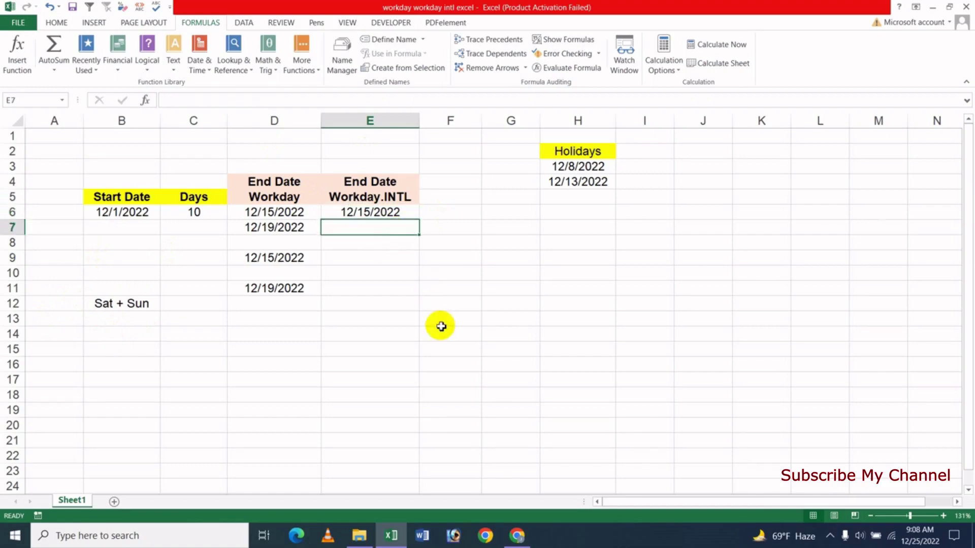
{"action": "type", "text": "="}
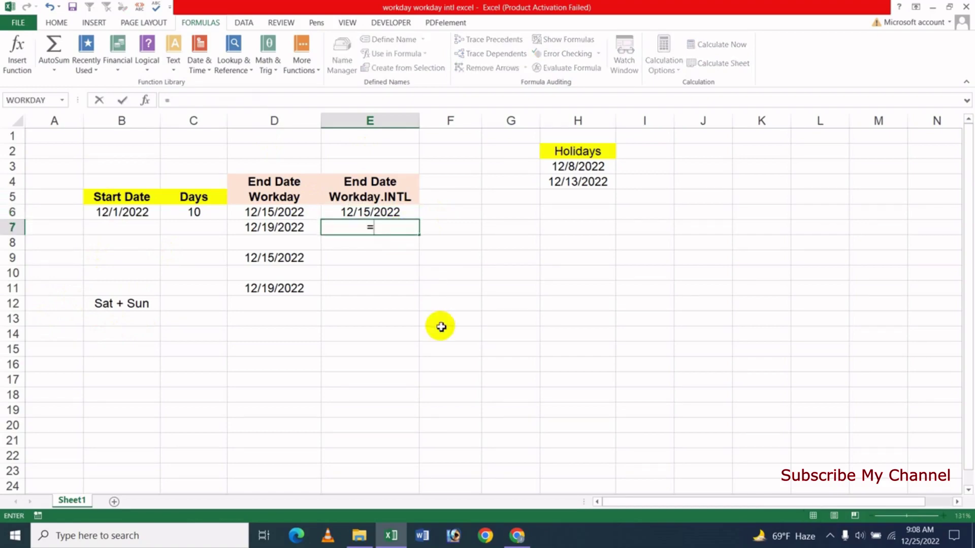
{"action": "type", "text": "work"}
{"action": "key", "text": "Down"}
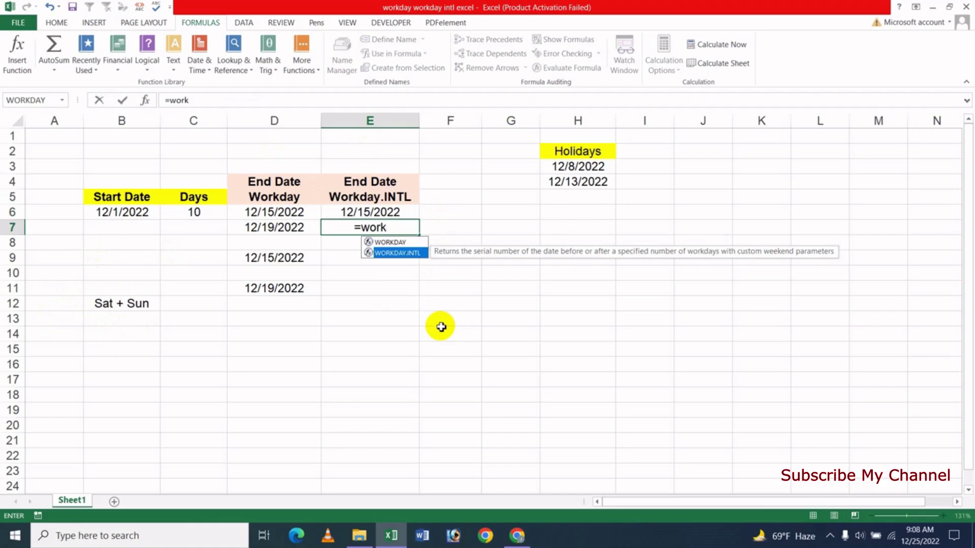
{"action": "key", "text": "Tab"}
{"action": "left_click", "coordinate": [154, 212]}
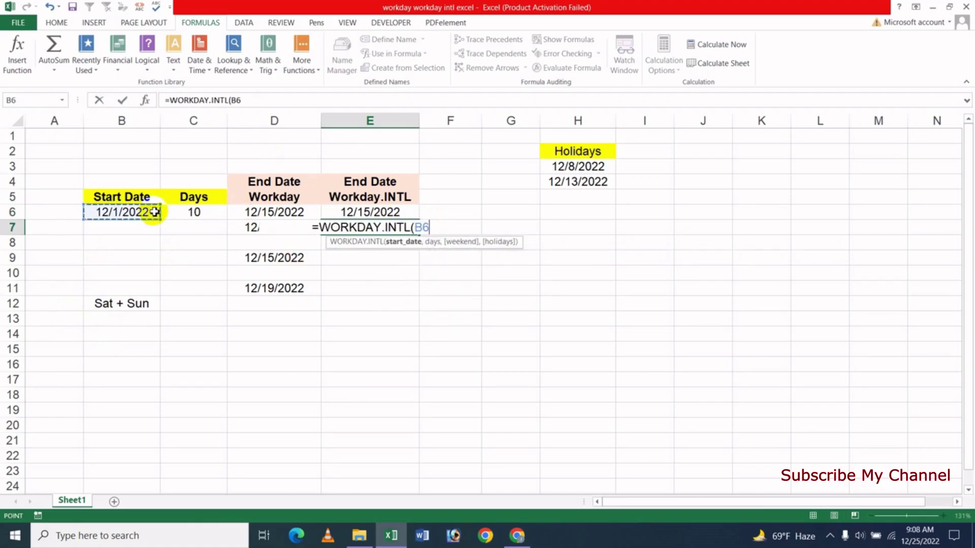
{"action": "type", "text": ","}
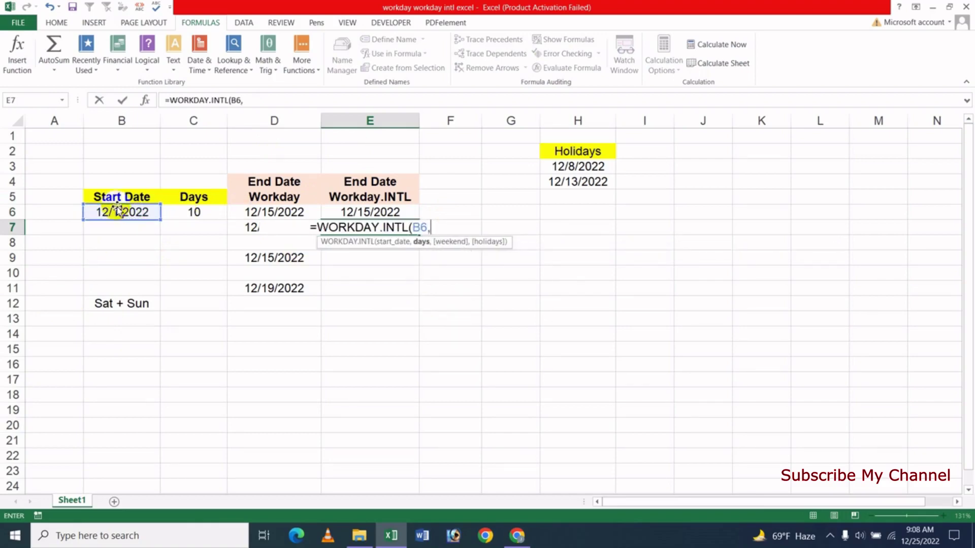
{"action": "left_click", "coordinate": [198, 212]}
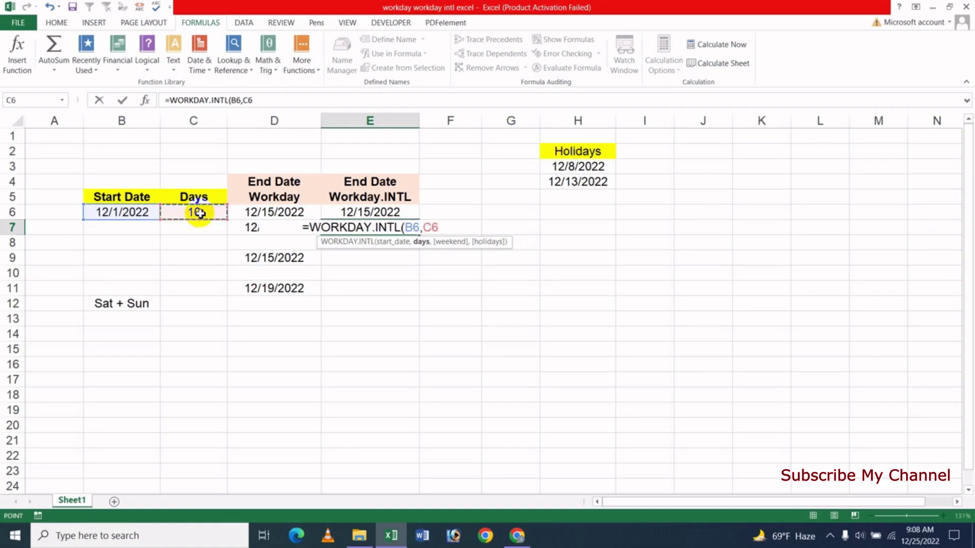
{"action": "type", "text": ","}
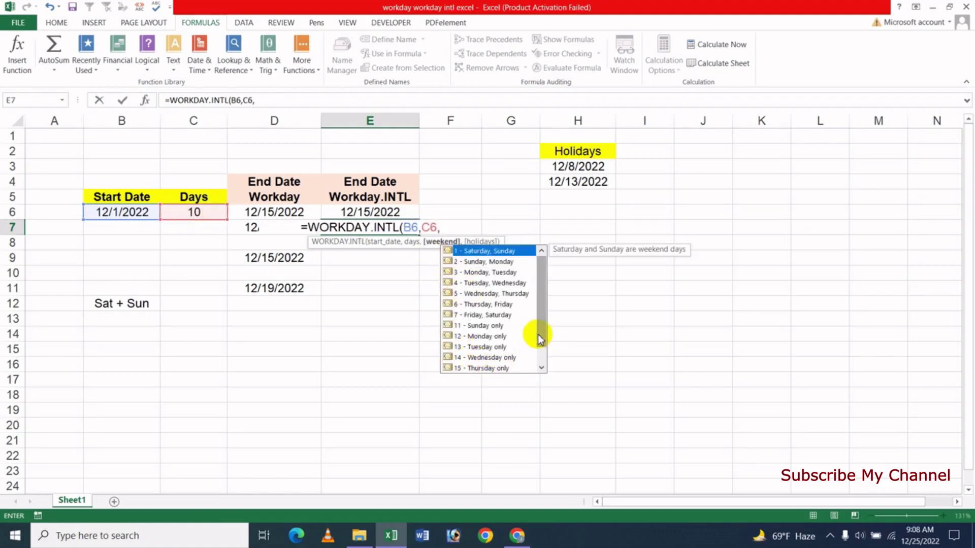
{"action": "left_click_drag", "start_coordinate": [541, 332], "coordinate": [540, 364]}
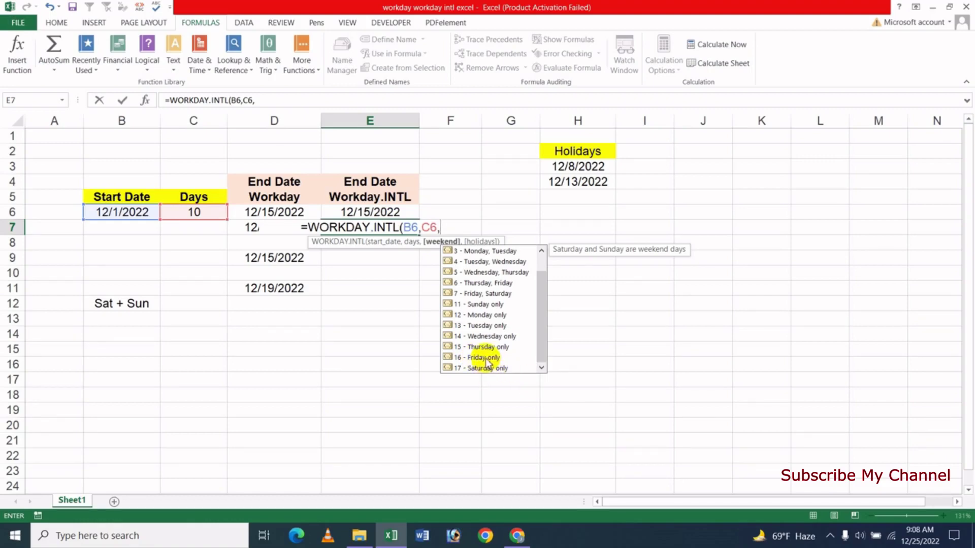
{"action": "left_click", "coordinate": [477, 357]}
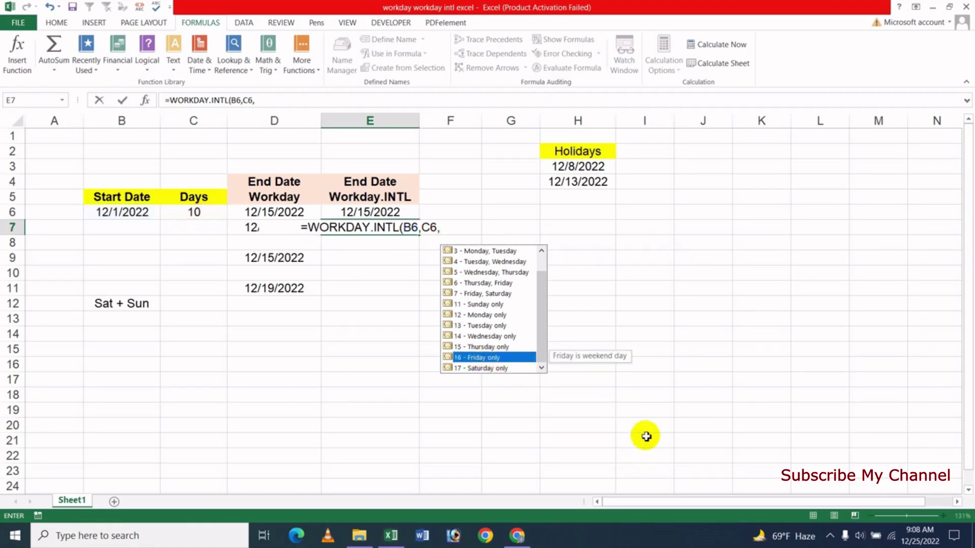
{"action": "key", "text": "Tab"}
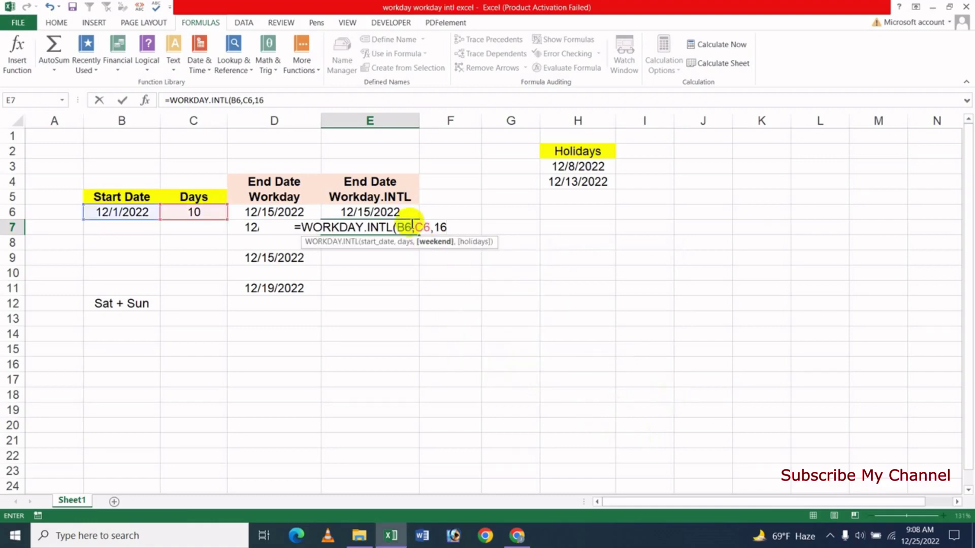
{"action": "key", "text": "Return"}
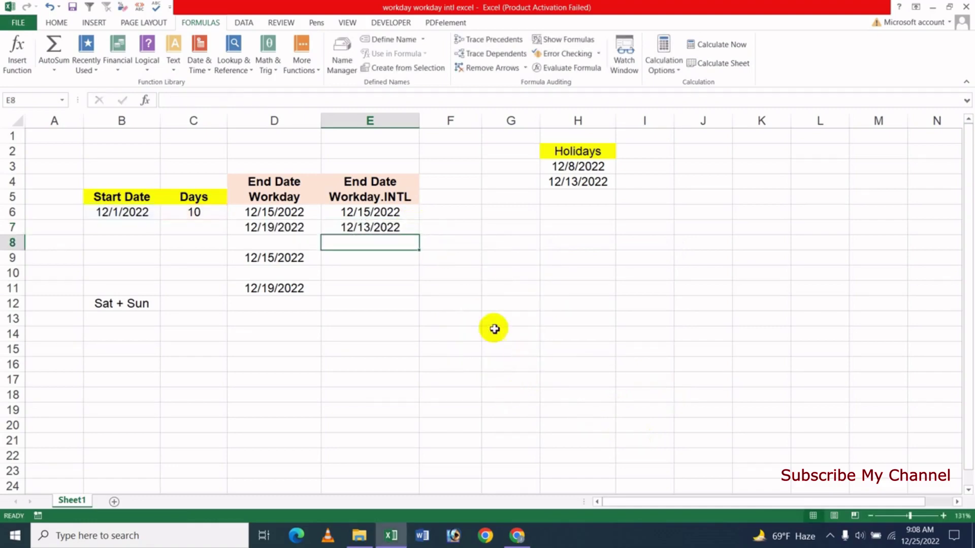
{"action": "left_click", "coordinate": [392, 229]}
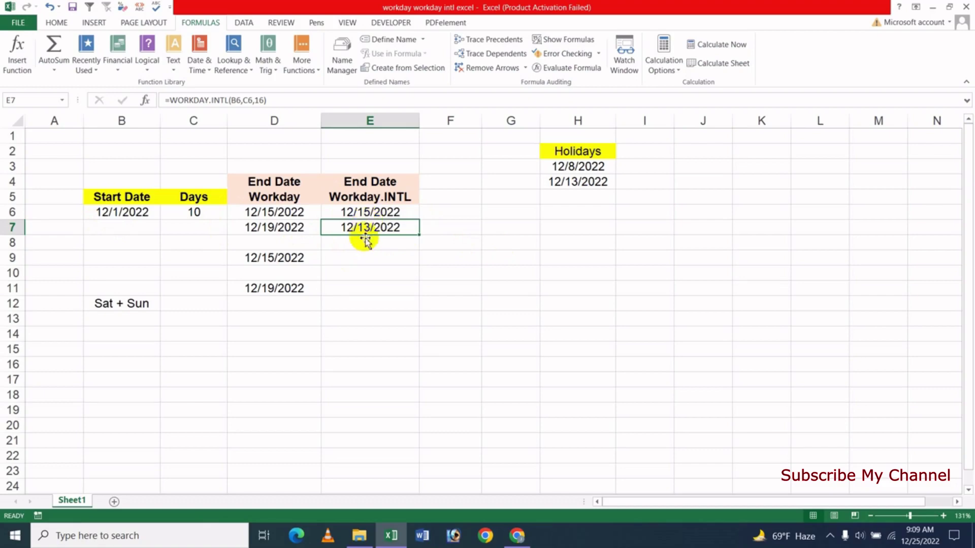
{"action": "left_click", "coordinate": [922, 543]}
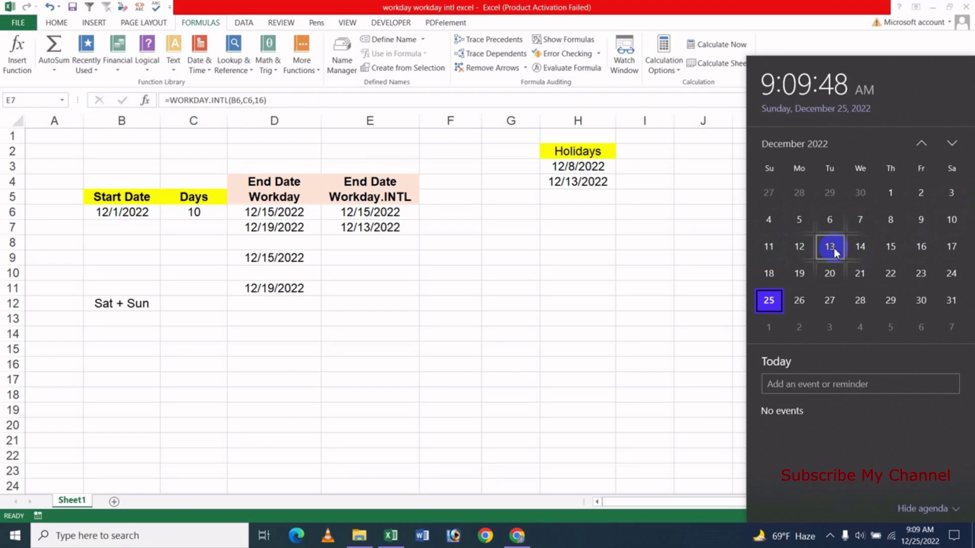
{"action": "left_click", "coordinate": [386, 226]}
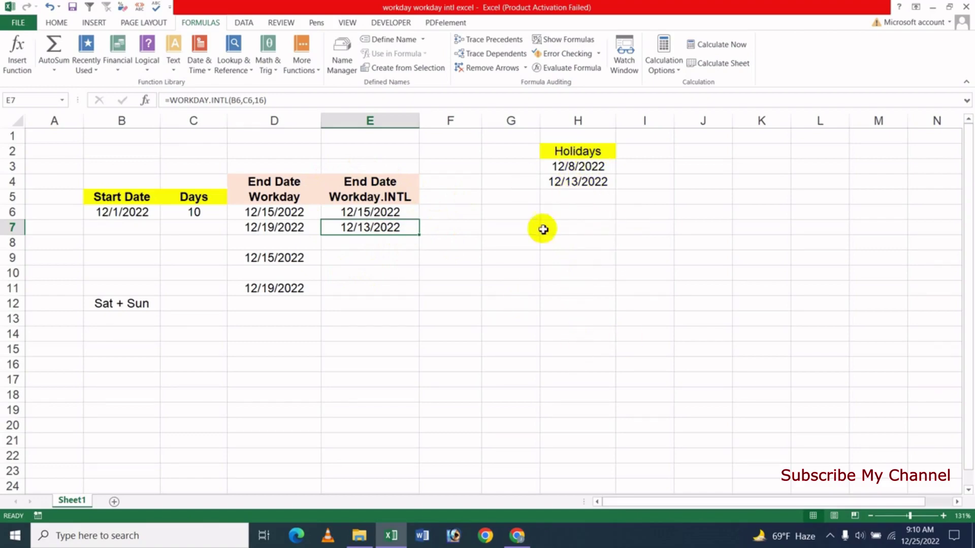
Enter =WORKDAY.INTL(B6,C6,16) in E9 with the Friday-only weekend code
{"action": "left_click", "coordinate": [381, 260]}
{"action": "type", "text": "="}
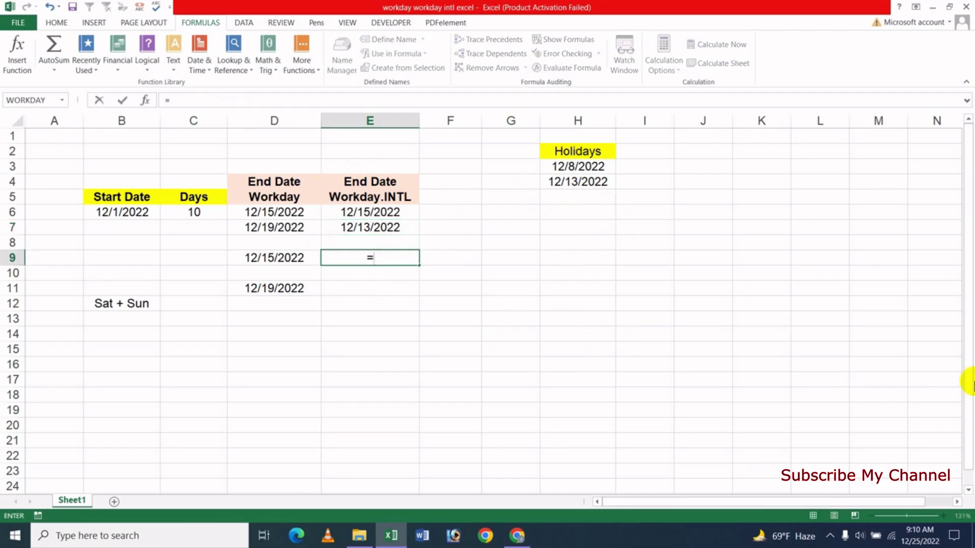
{"action": "type", "text": "work"}
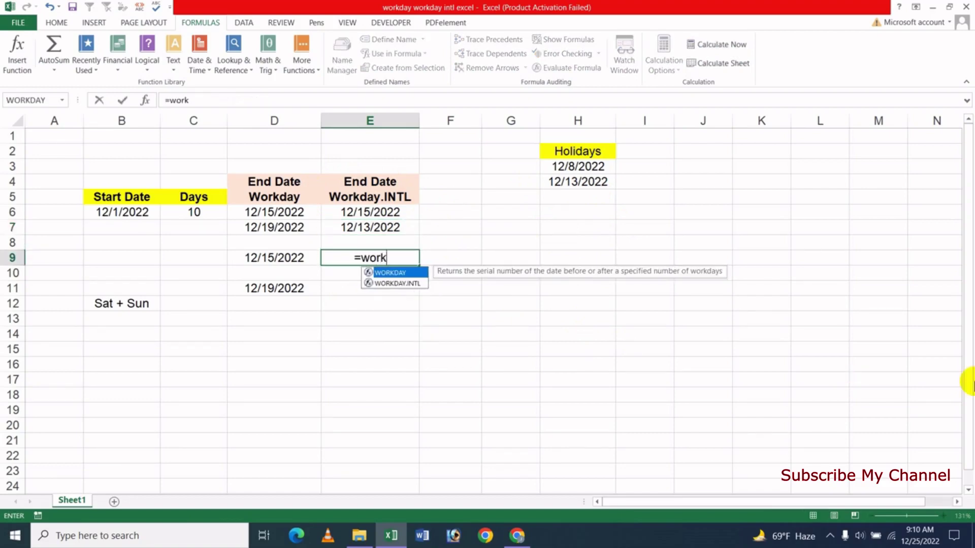
{"action": "key", "text": "Down"}
{"action": "key", "text": "Tab"}
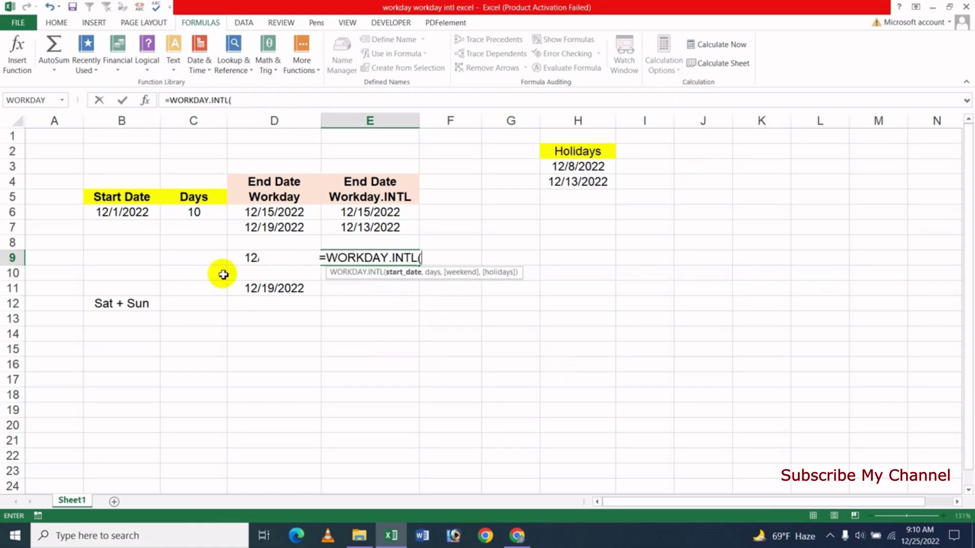
{"action": "left_click", "coordinate": [121, 213]}
{"action": "type", "text": ","}
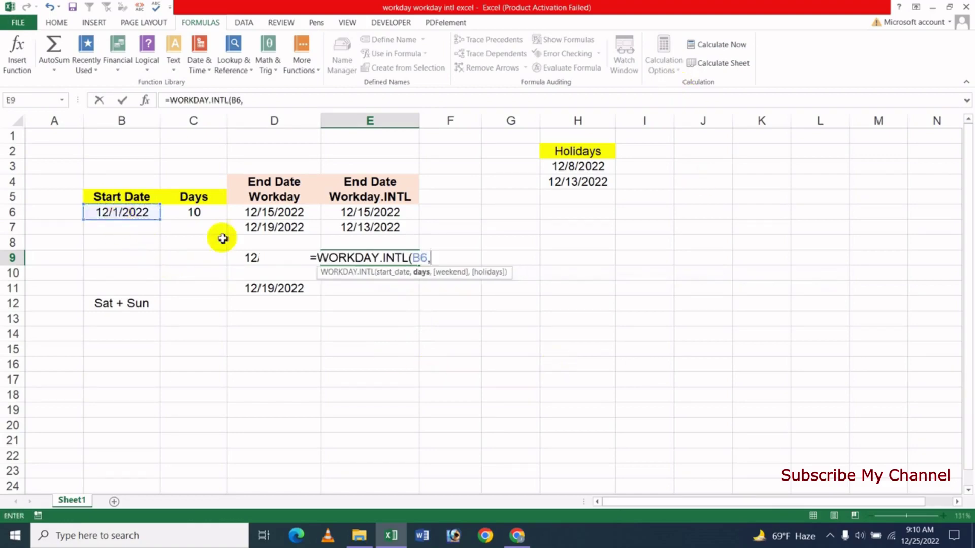
{"action": "left_click", "coordinate": [193, 213]}
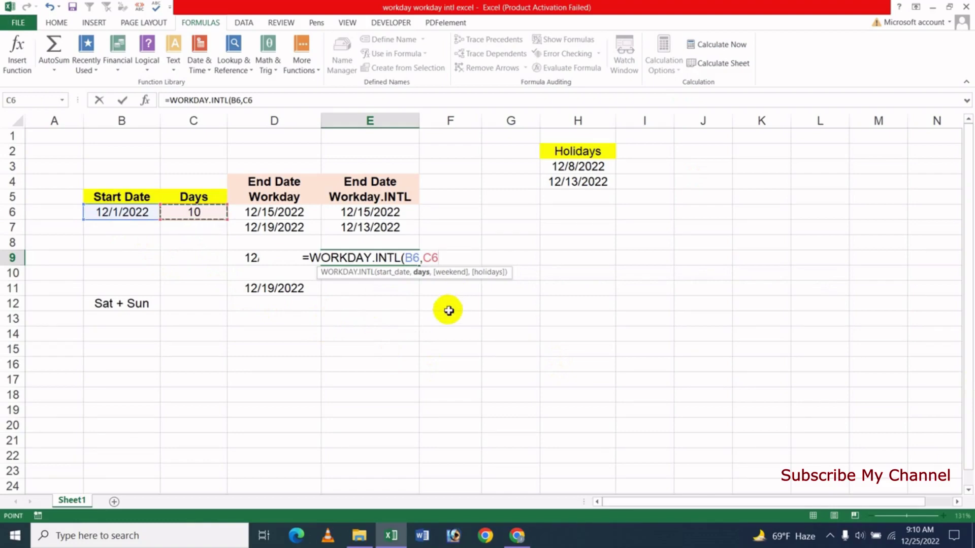
{"action": "type", "text": ","}
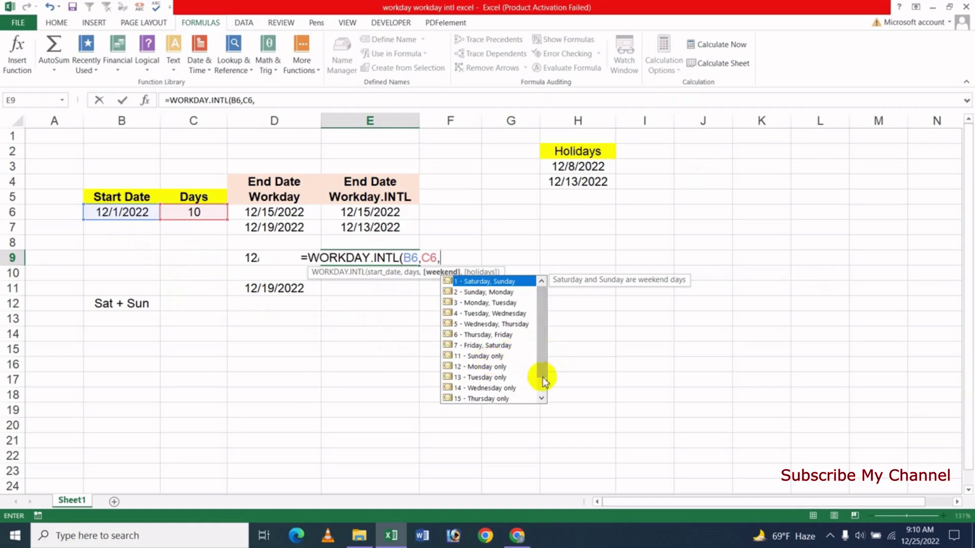
{"action": "left_click_drag", "start_coordinate": [541, 372], "coordinate": [541, 390]}
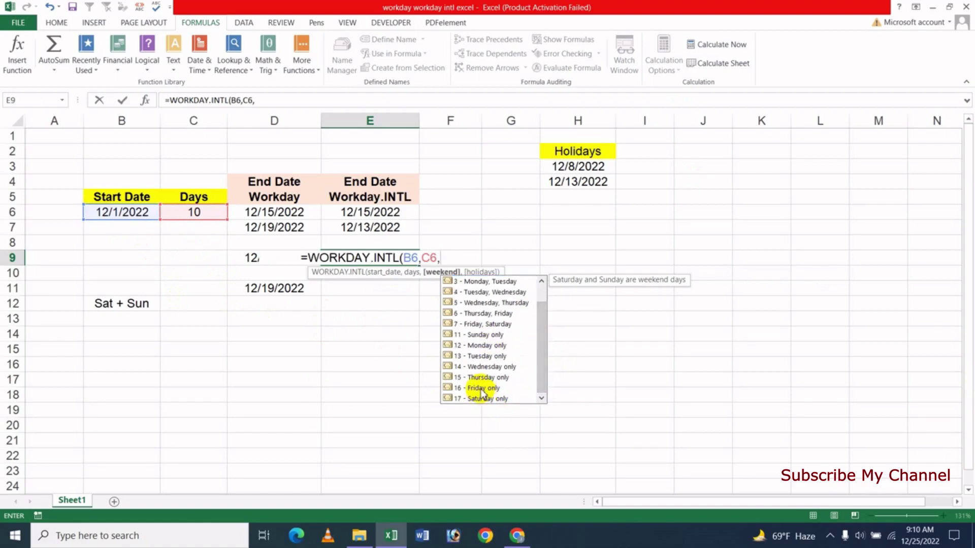
{"action": "left_click", "coordinate": [481, 388]}
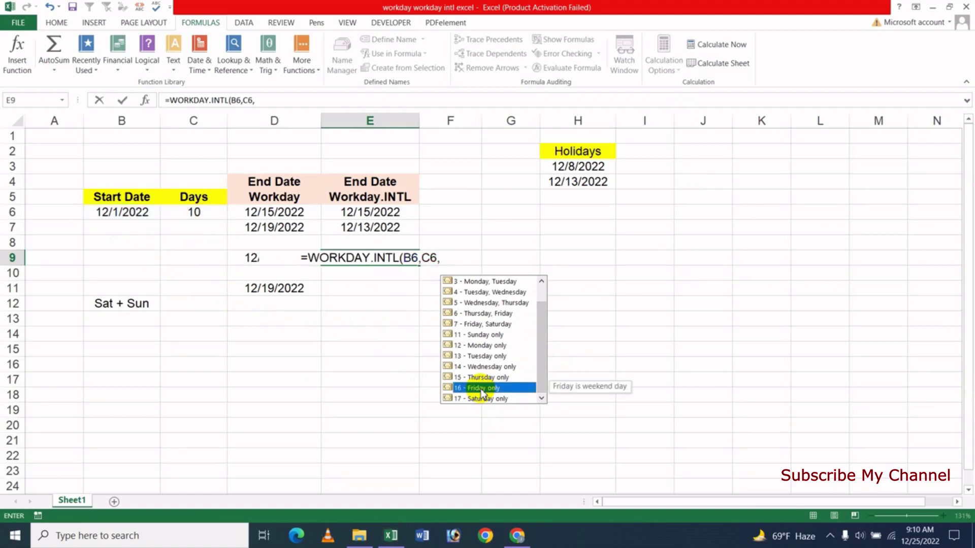
{"action": "double_click", "coordinate": [481, 389]}
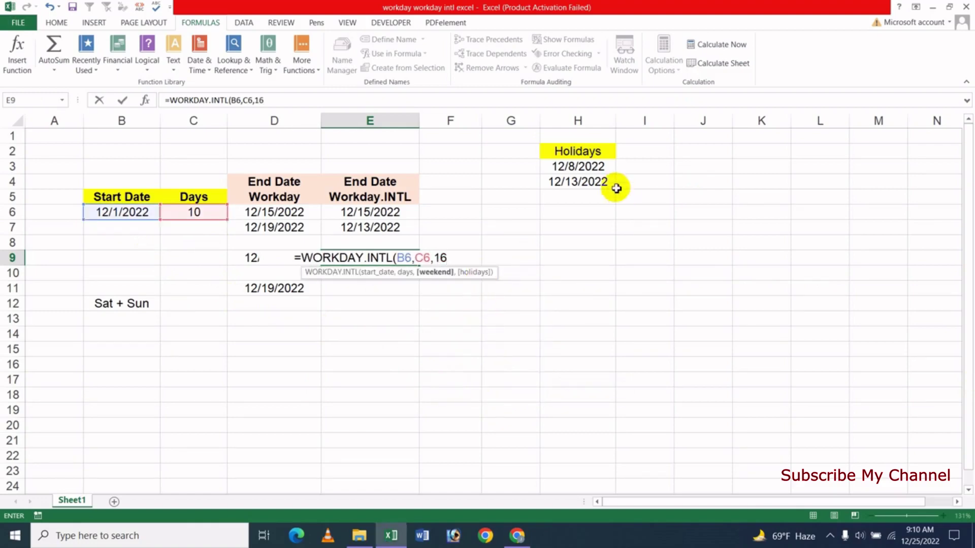
{"action": "left_click", "coordinate": [580, 165]}
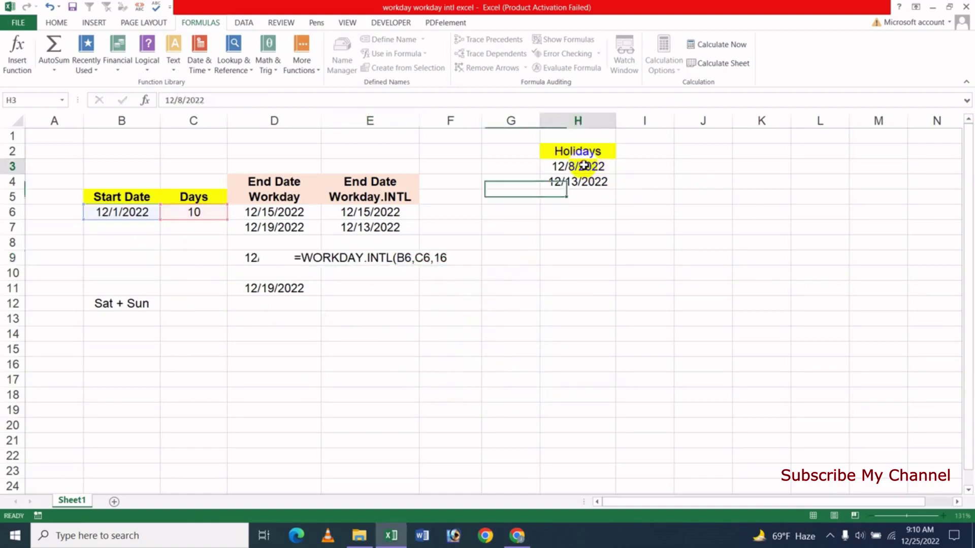
Edit the E9 formula to add H3:H4 as holidays, giving 12/15/2022
{"action": "double_click", "coordinate": [392, 260]}
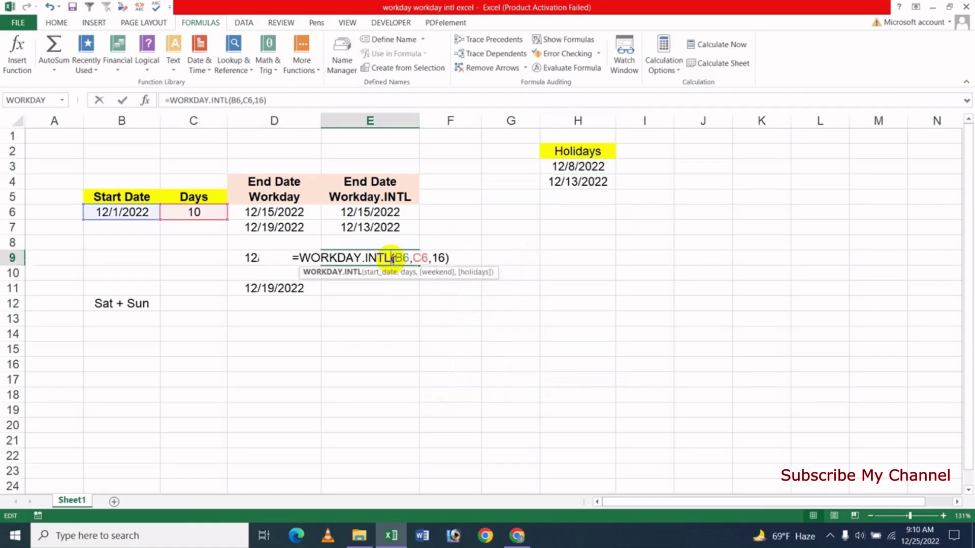
{"action": "left_click", "coordinate": [447, 260]}
{"action": "type", "text": ","}
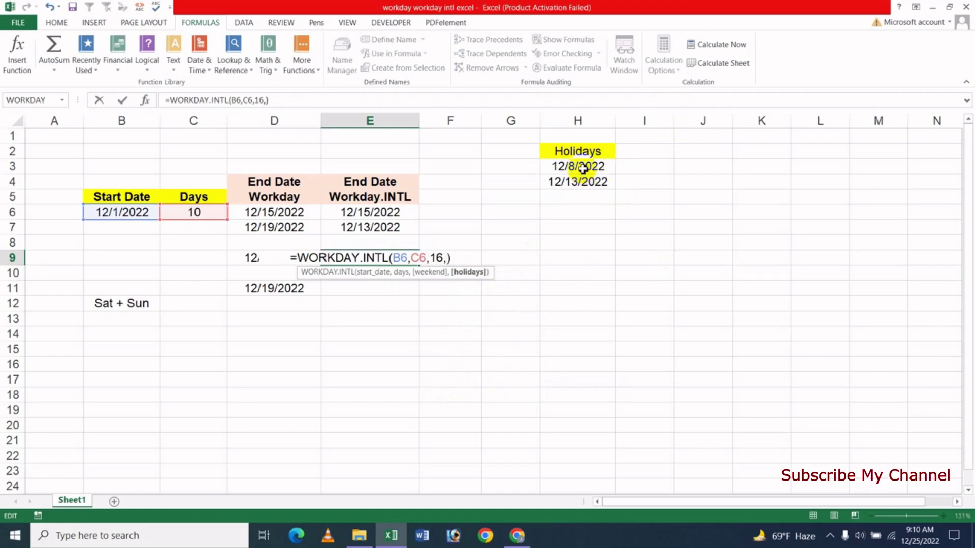
{"action": "left_click_drag", "start_coordinate": [579, 167], "coordinate": [579, 179]}
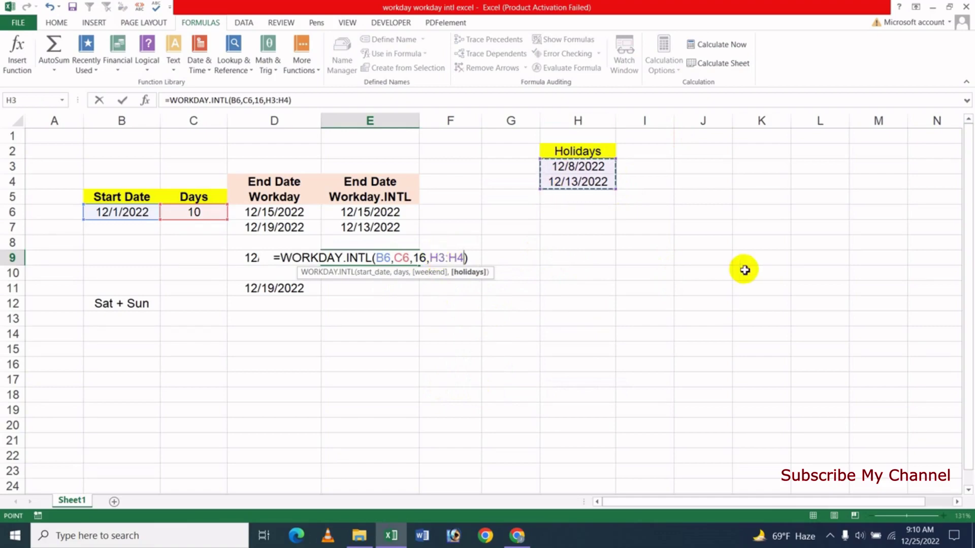
{"action": "key", "text": "Return"}
{"action": "left_click", "coordinate": [388, 262]}
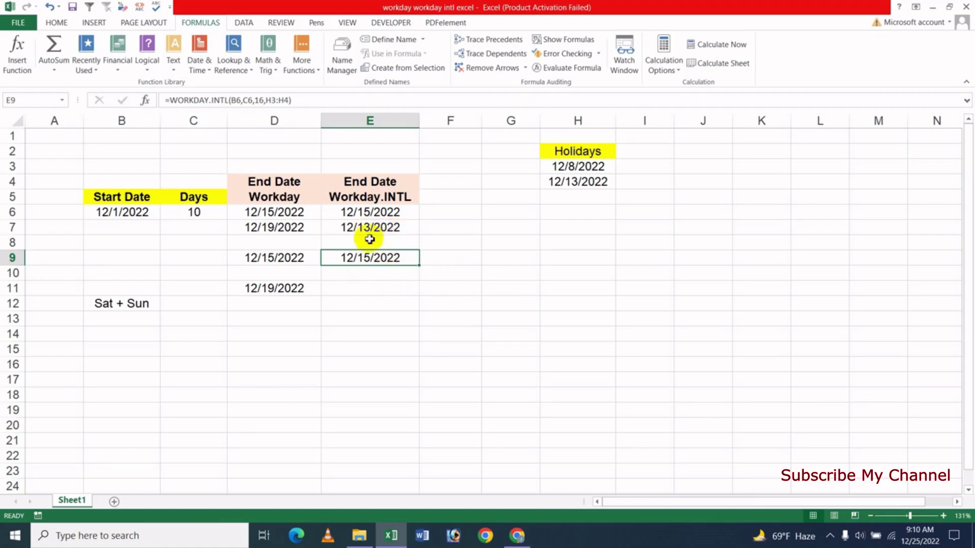
Compare the WORKDAY.INTL formulas in E7 and E9, then select E11
{"action": "left_click", "coordinate": [380, 230]}
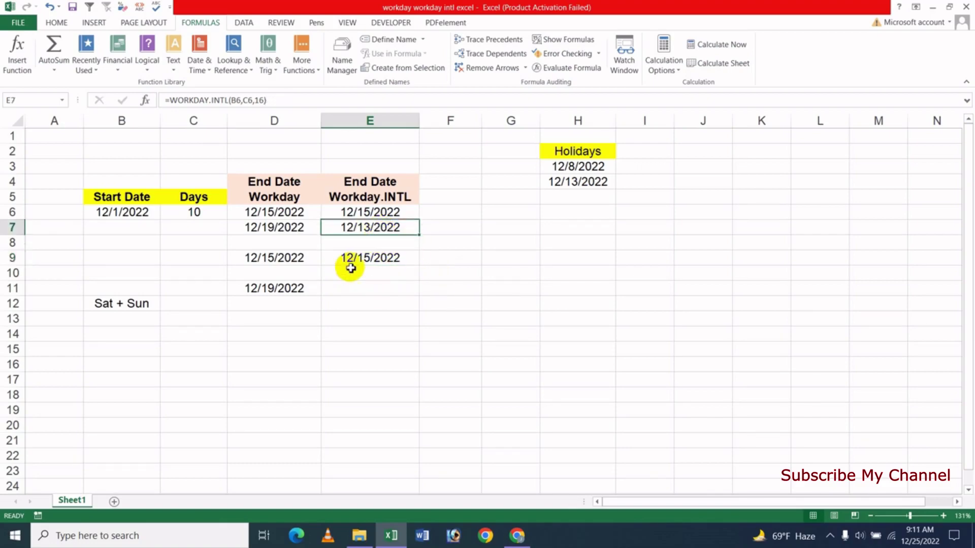
{"action": "left_click", "coordinate": [364, 259]}
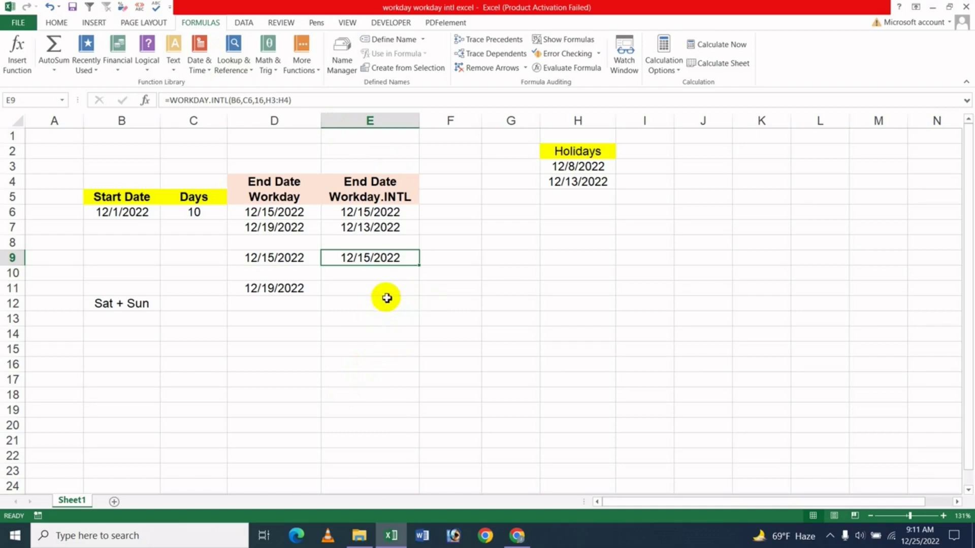
{"action": "left_click", "coordinate": [391, 293]}
Insert =WORKDAY.INTL(B6,C6,7) into E11 from the Date & Time functions, showing 12/15/2022
{"action": "left_click", "coordinate": [203, 68]}
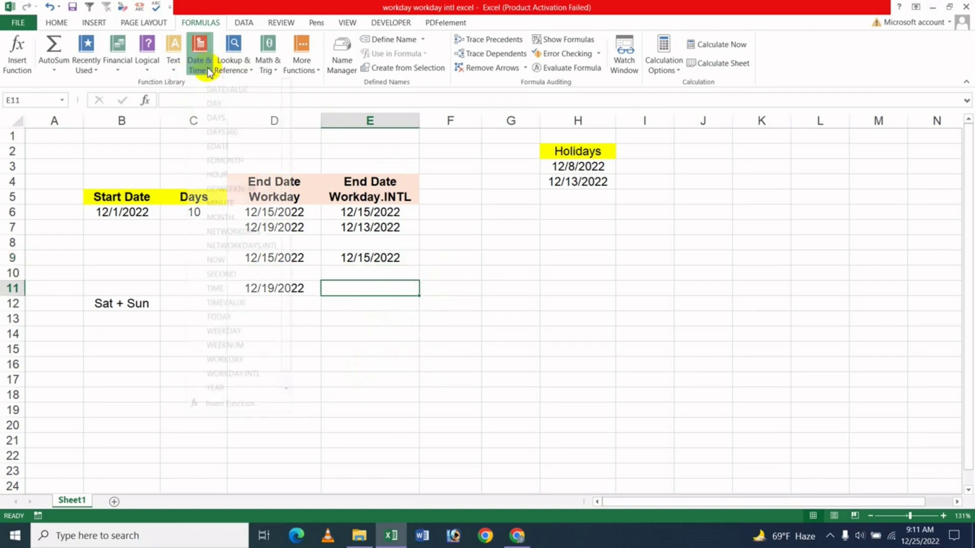
{"action": "left_click", "coordinate": [252, 387]}
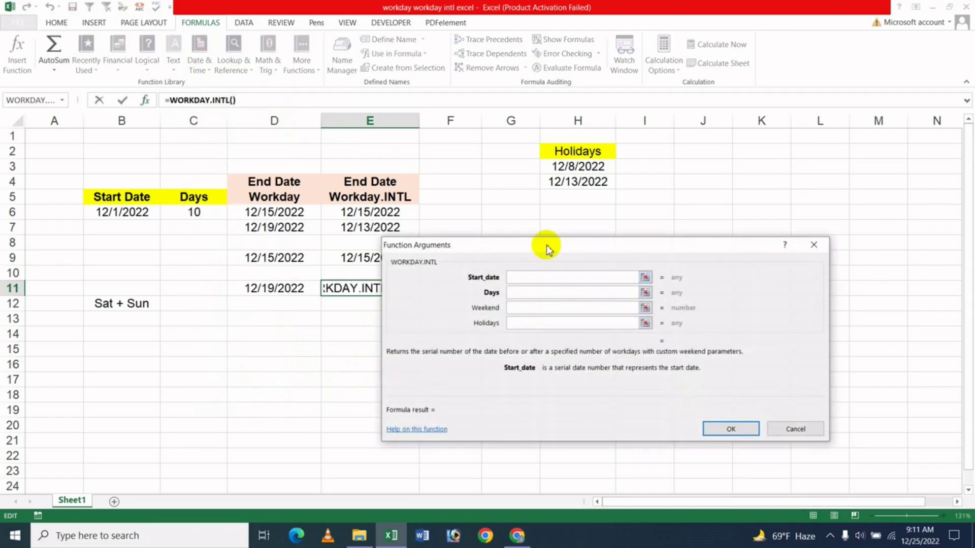
{"action": "left_click", "coordinate": [122, 212]}
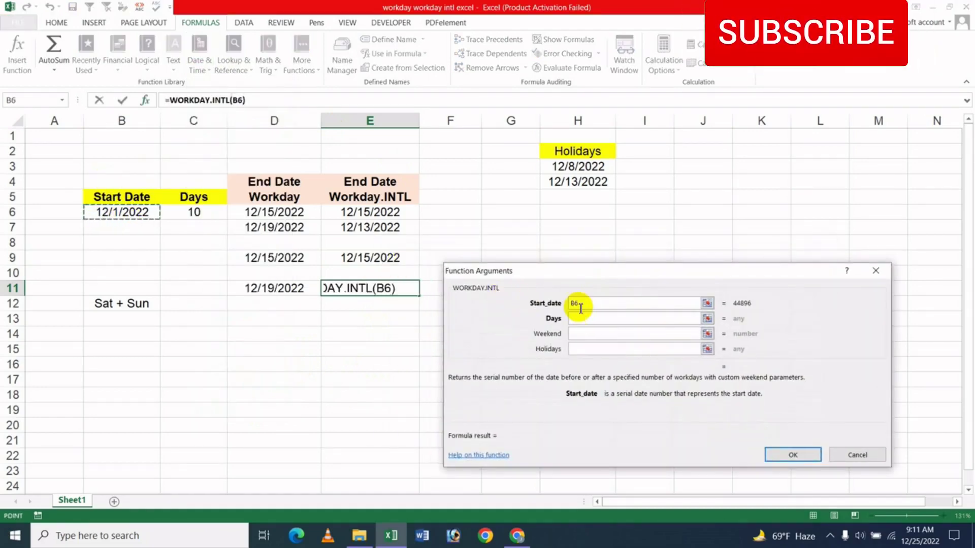
{"action": "left_click", "coordinate": [597, 319]}
{"action": "left_click", "coordinate": [203, 214]}
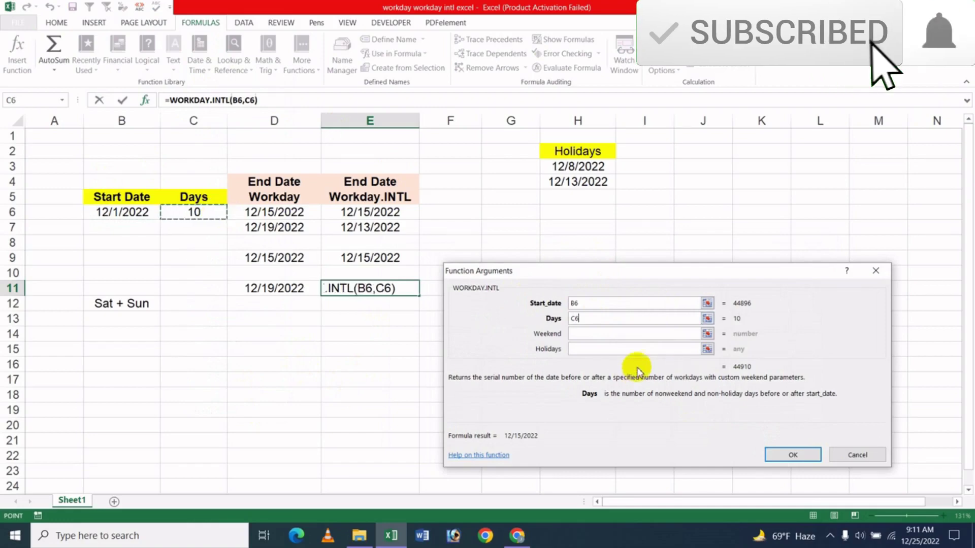
{"action": "left_click", "coordinate": [598, 334]}
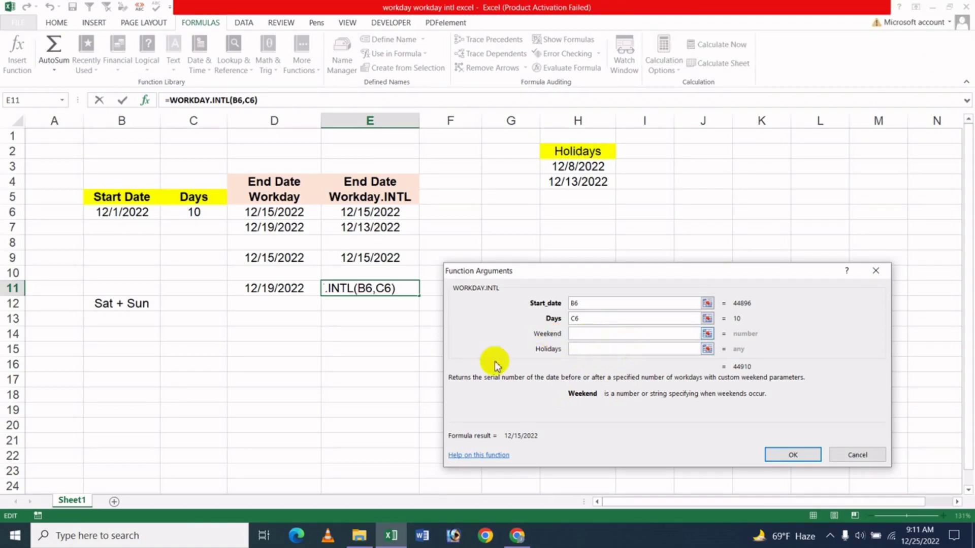
{"action": "type", "text": "7"}
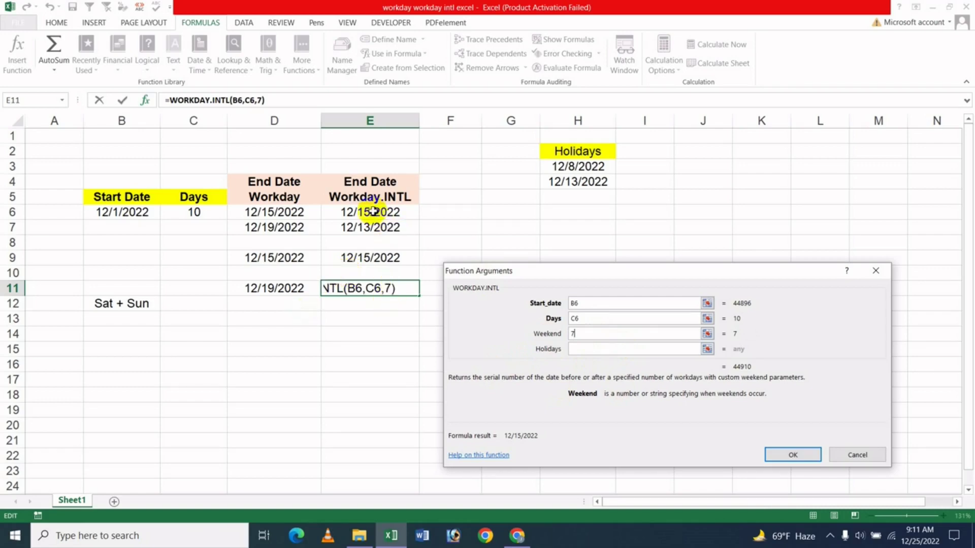
{"action": "left_click", "coordinate": [794, 457]}
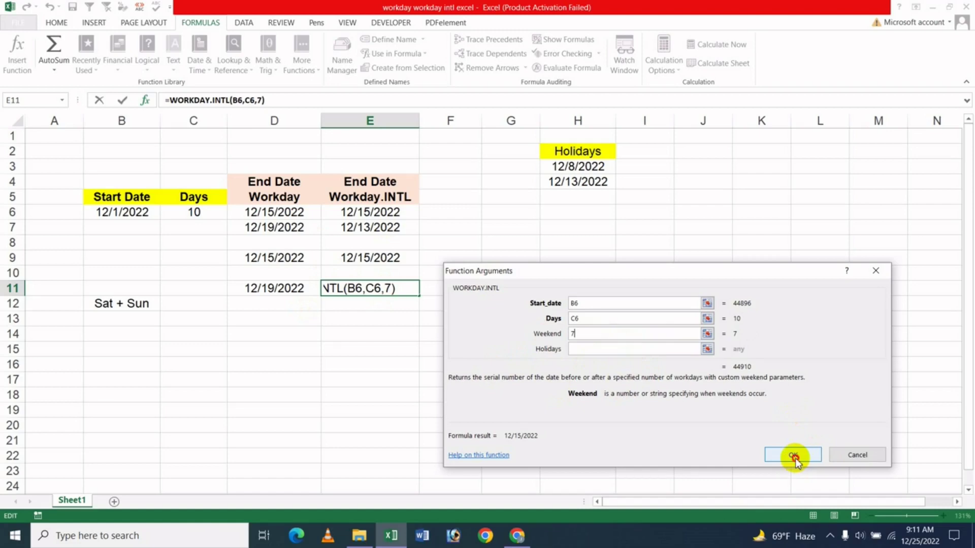
{"action": "left_click", "coordinate": [373, 213]}
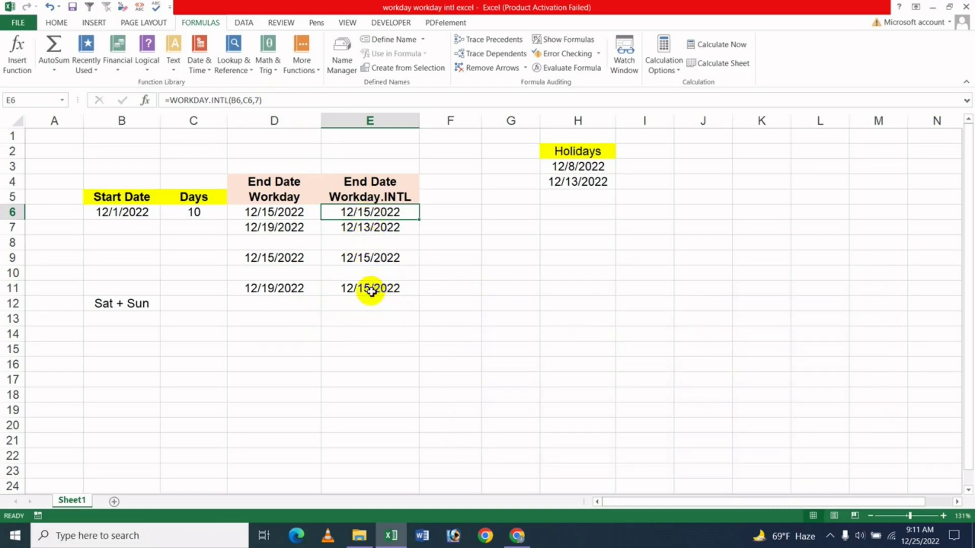
{"action": "left_click", "coordinate": [371, 290]}
{"action": "left_click", "coordinate": [371, 227]}
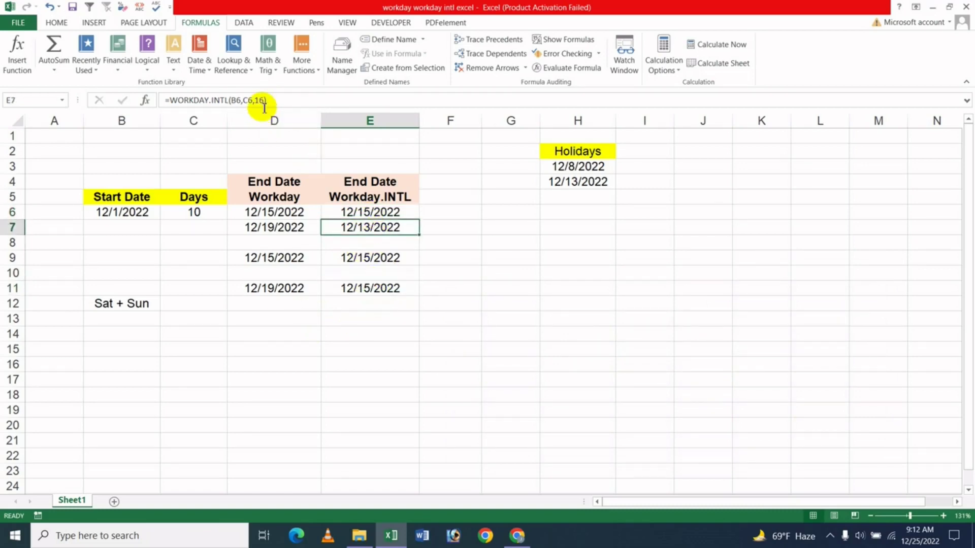
{"action": "left_click", "coordinate": [384, 289]}
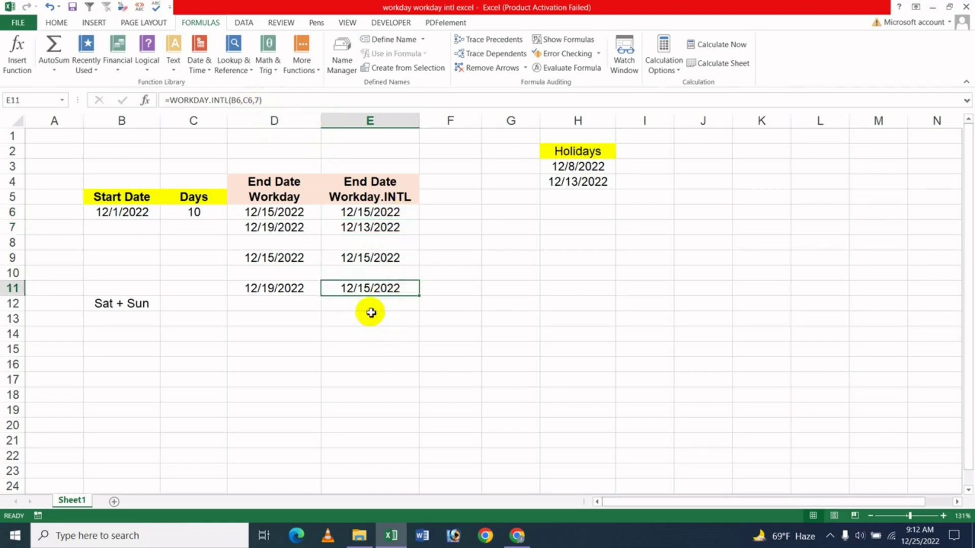
{"action": "left_click", "coordinate": [356, 321]}
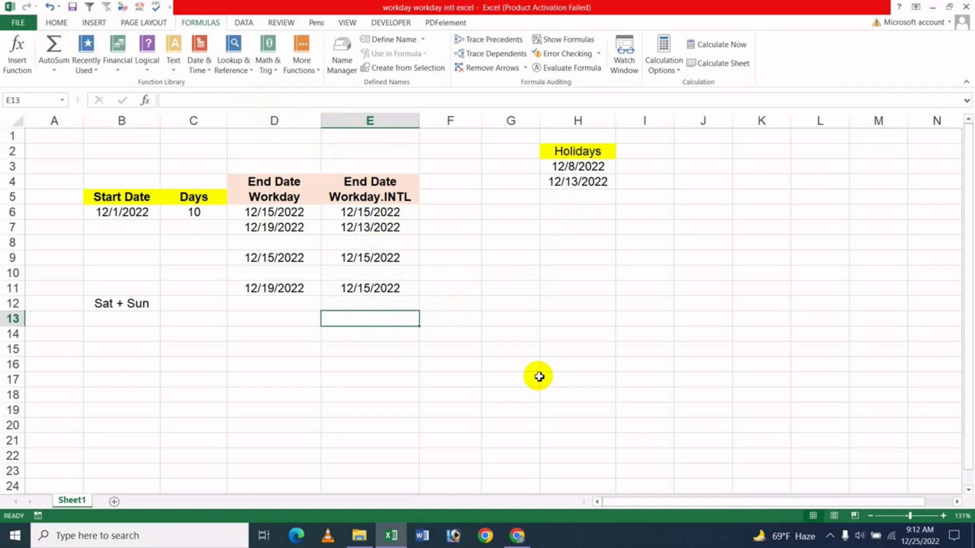
Build =WORKDAY.INTL(B6,C6,16,H3:H4) in E13 through the function arguments dialog, returning 12/15/2022
{"action": "left_click", "coordinate": [200, 48]}
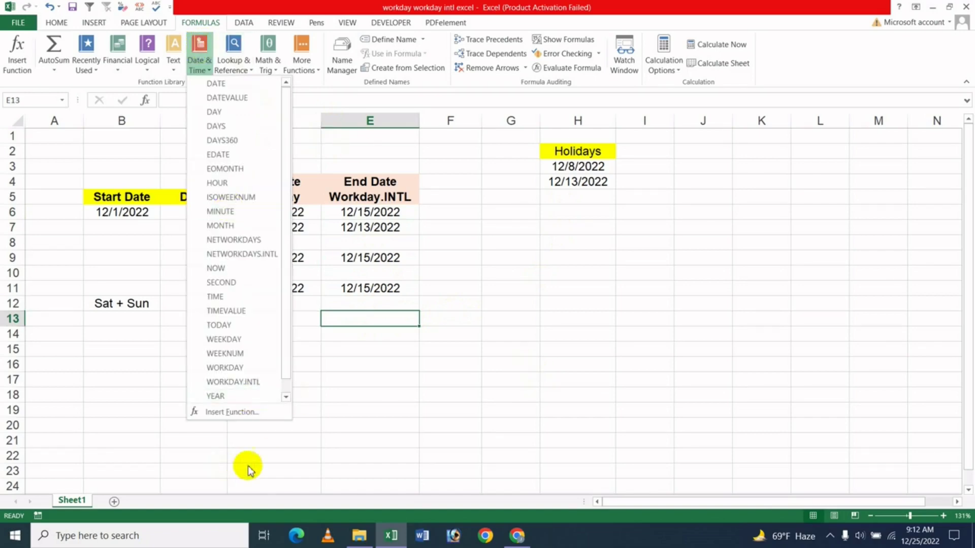
{"action": "left_click", "coordinate": [243, 383]}
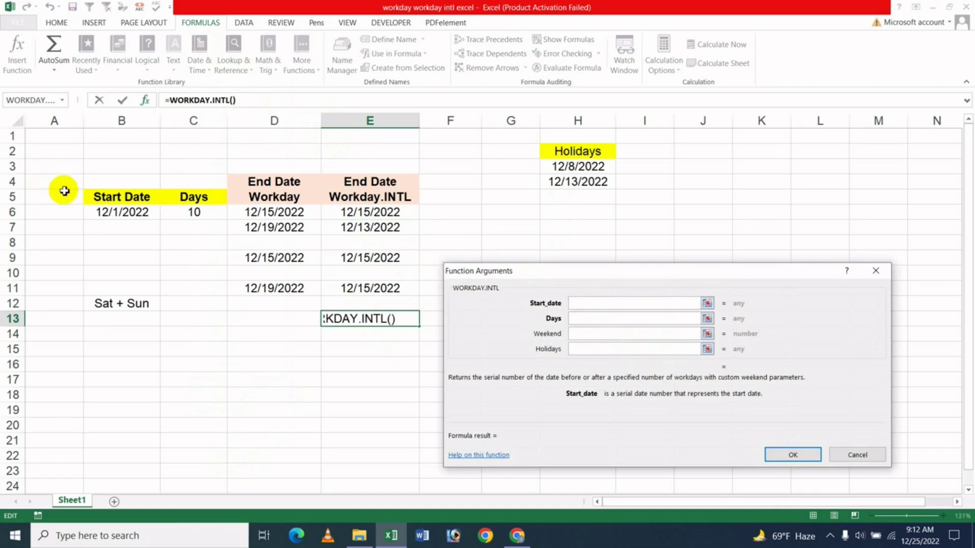
{"action": "left_click", "coordinate": [120, 212]}
{"action": "left_click", "coordinate": [614, 324]}
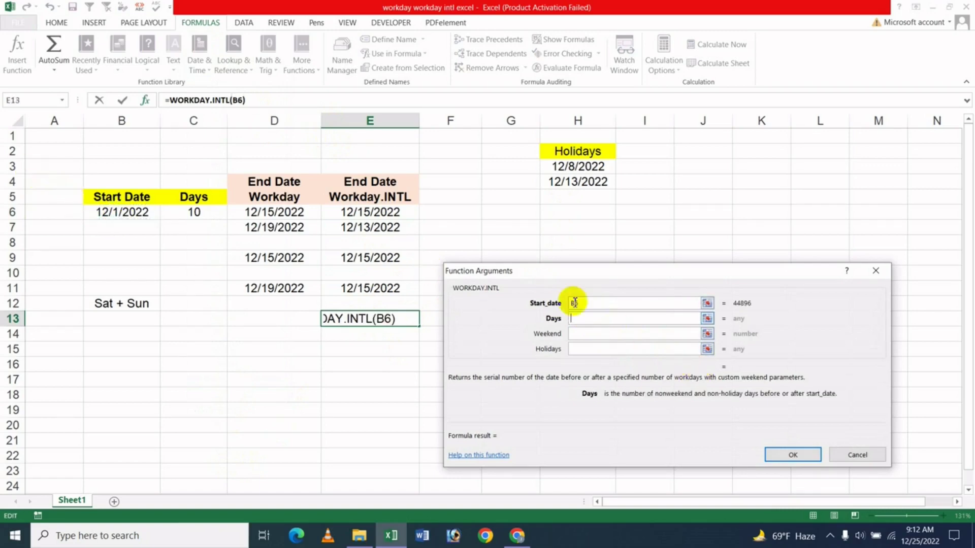
{"action": "left_click", "coordinate": [192, 214]}
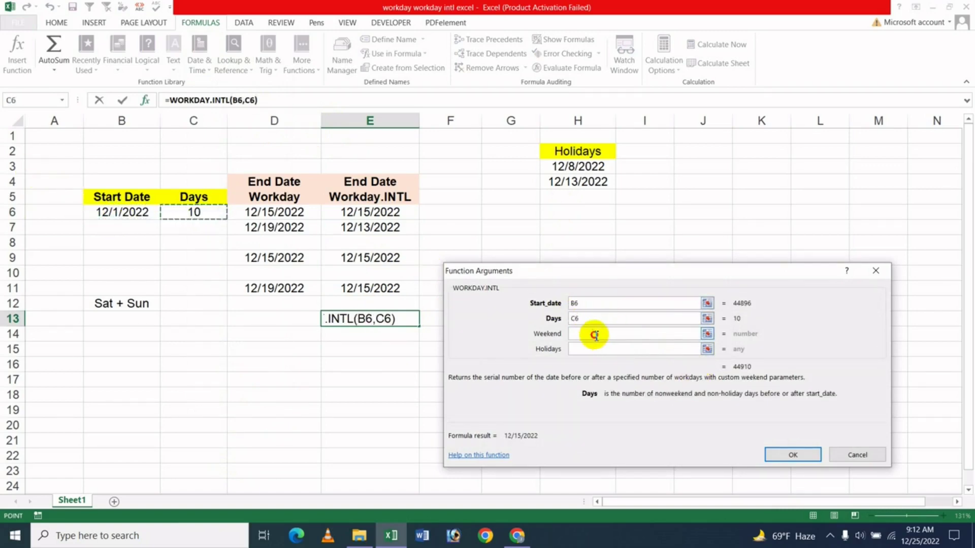
{"action": "left_click", "coordinate": [595, 335]}
{"action": "type", "text": "16"}
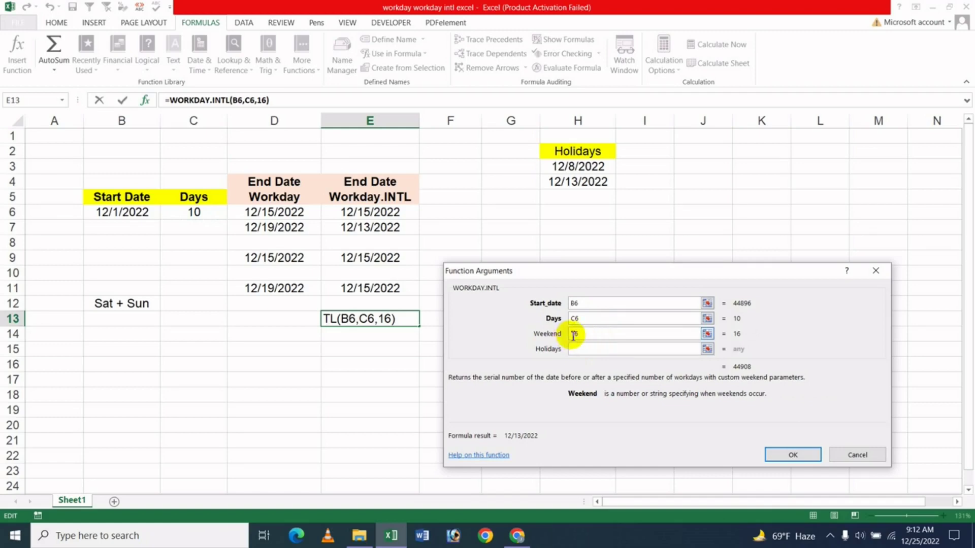
{"action": "left_click", "coordinate": [587, 350]}
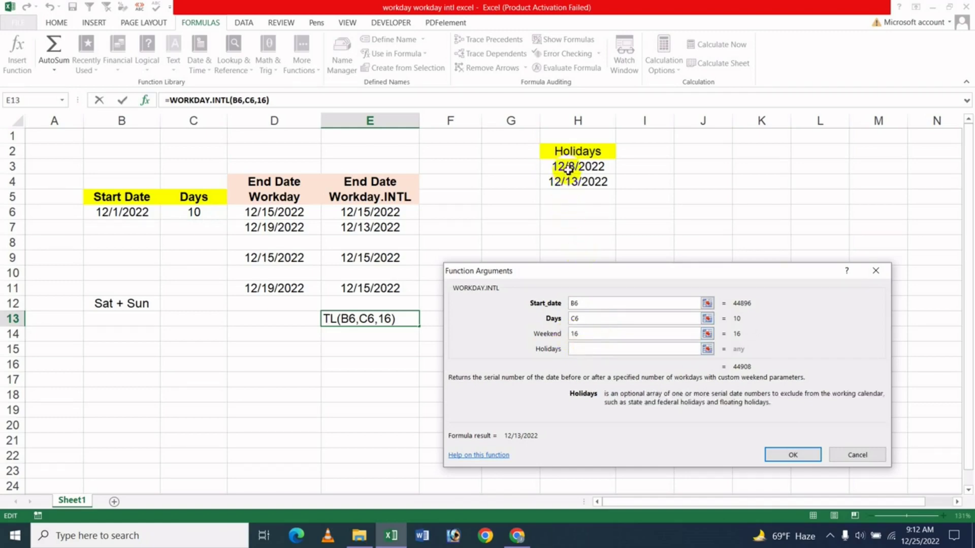
{"action": "left_click_drag", "start_coordinate": [568, 169], "coordinate": [567, 181]}
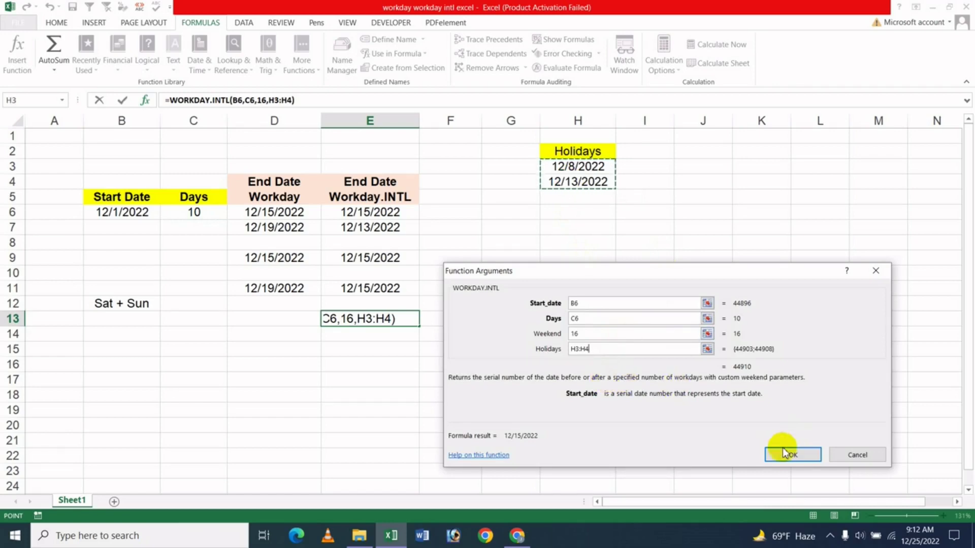
{"action": "left_click", "coordinate": [782, 453]}
{"action": "left_click", "coordinate": [355, 378]}
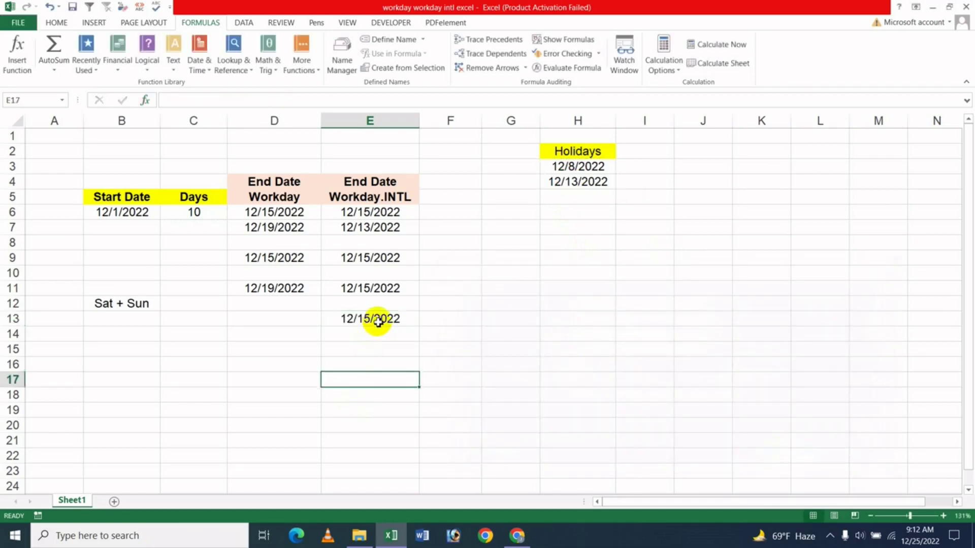
{"action": "left_click", "coordinate": [378, 321]}
Compare the E9 and E13 formulas and bring up the December 2022 calendar
{"action": "left_click", "coordinate": [378, 262]}
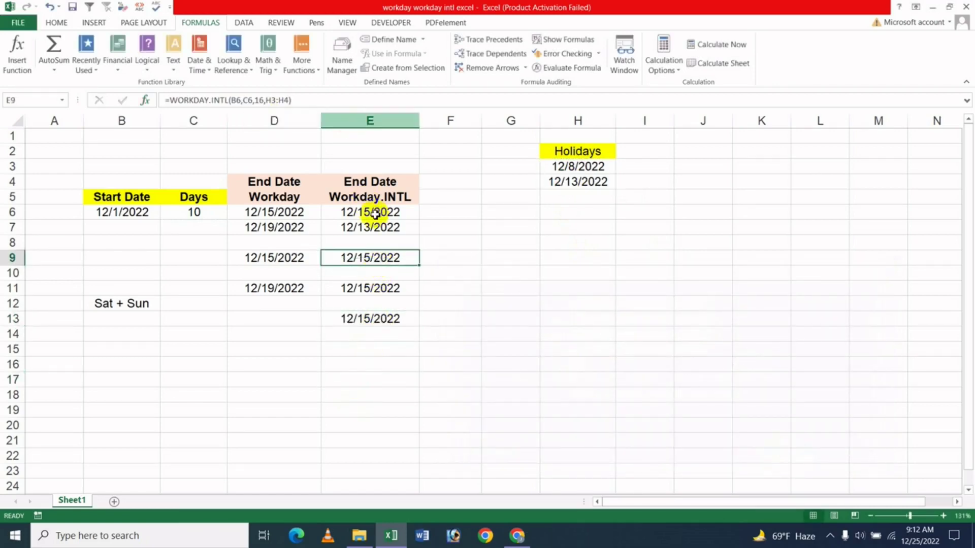
{"action": "left_click", "coordinate": [385, 326]}
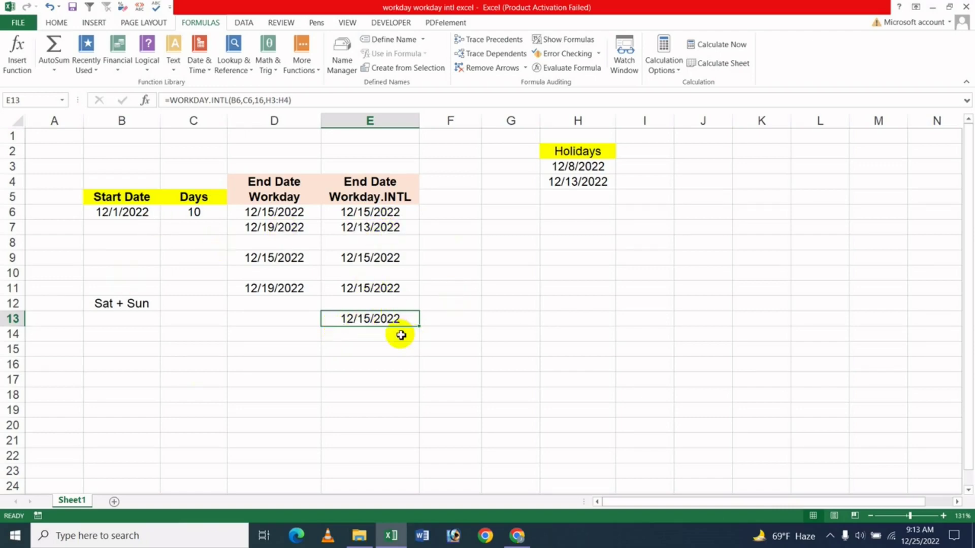
{"action": "left_click", "coordinate": [920, 536]}
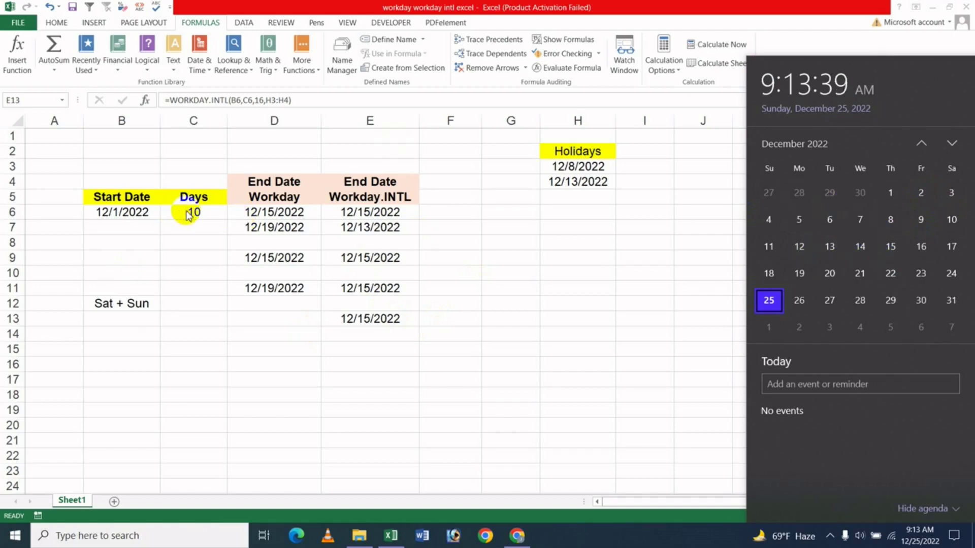
Close the calendar and review the days value in C6 and the completed end dates
{"action": "left_click", "coordinate": [191, 228]}
{"action": "left_click", "coordinate": [197, 219]}
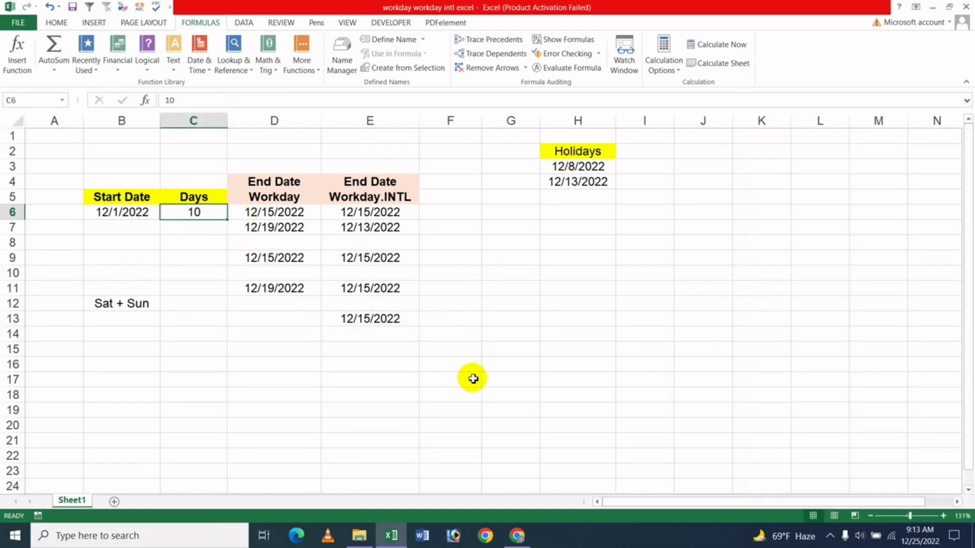
{"action": "left_click", "coordinate": [489, 289]}
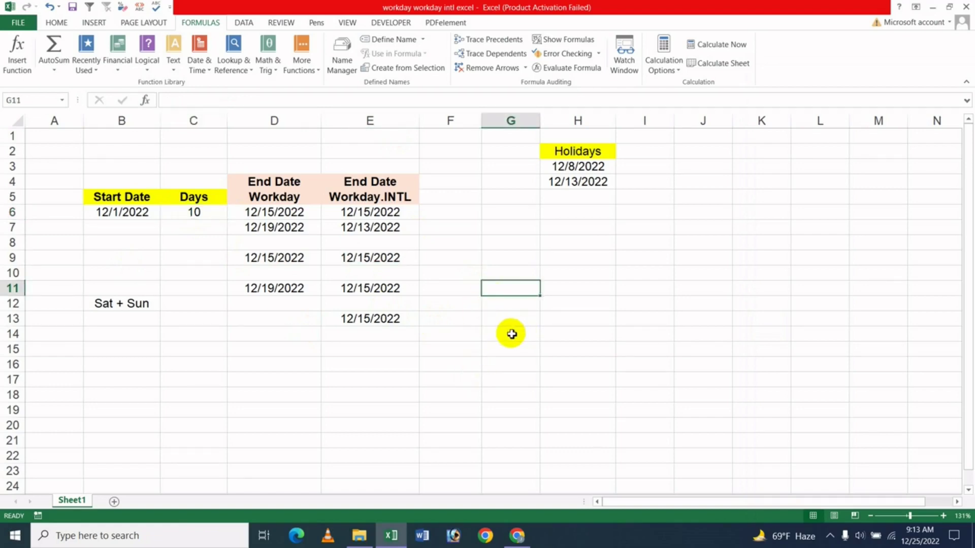
{"action": "left_click", "coordinate": [530, 358]}
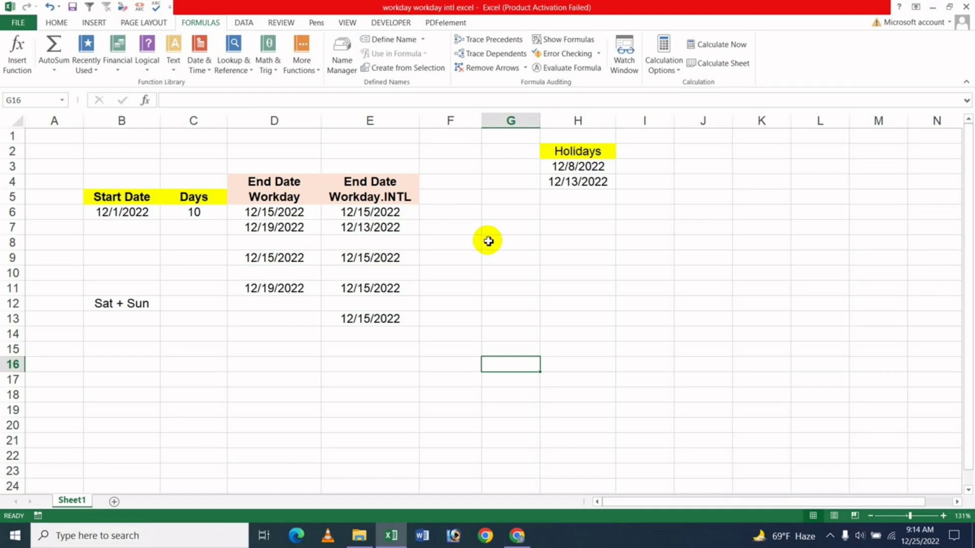
{"action": "left_click", "coordinate": [516, 535]}
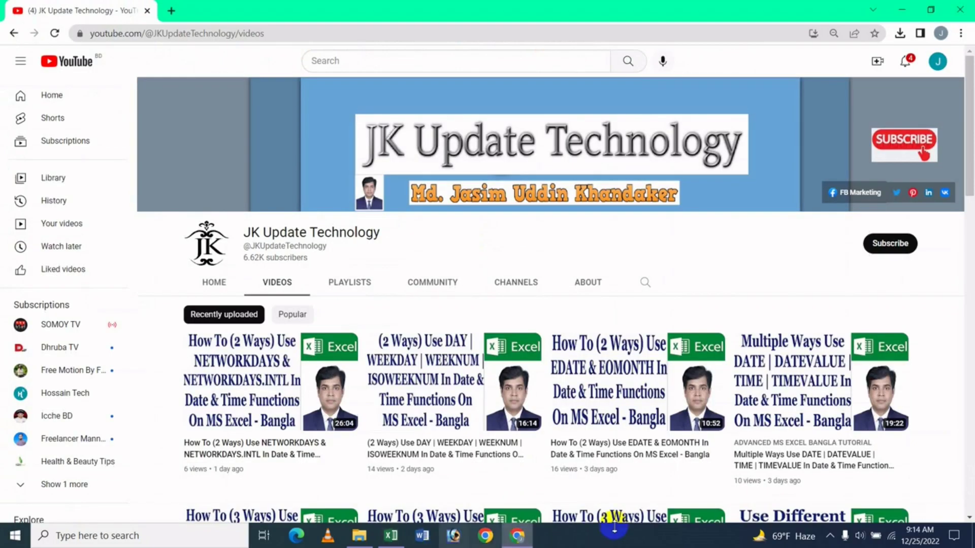